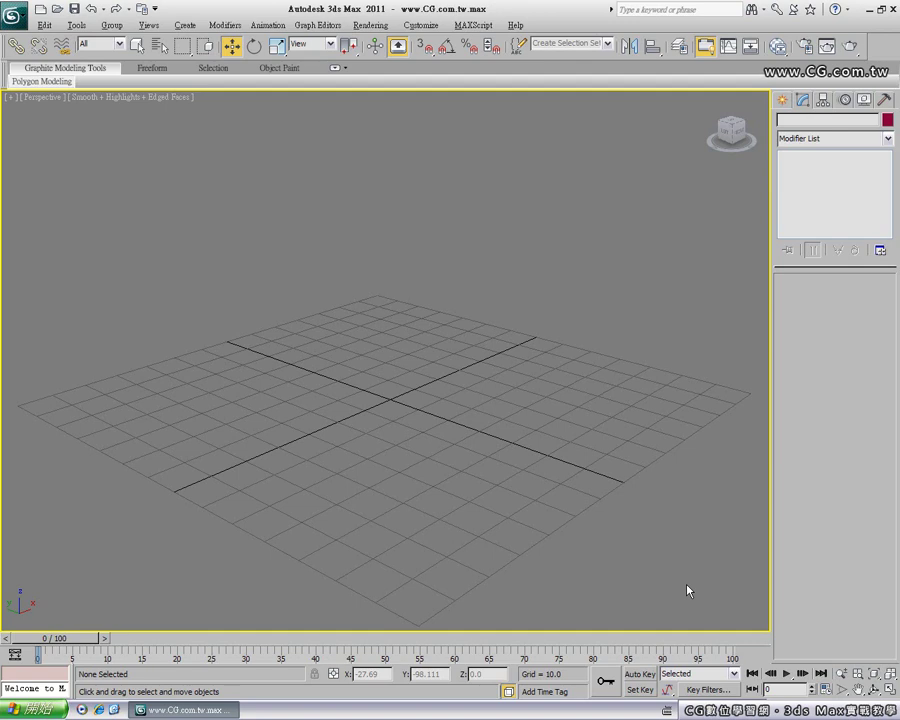
- Activate the Box tool from the Standard Primitives list in the Create panel
click(783, 101)
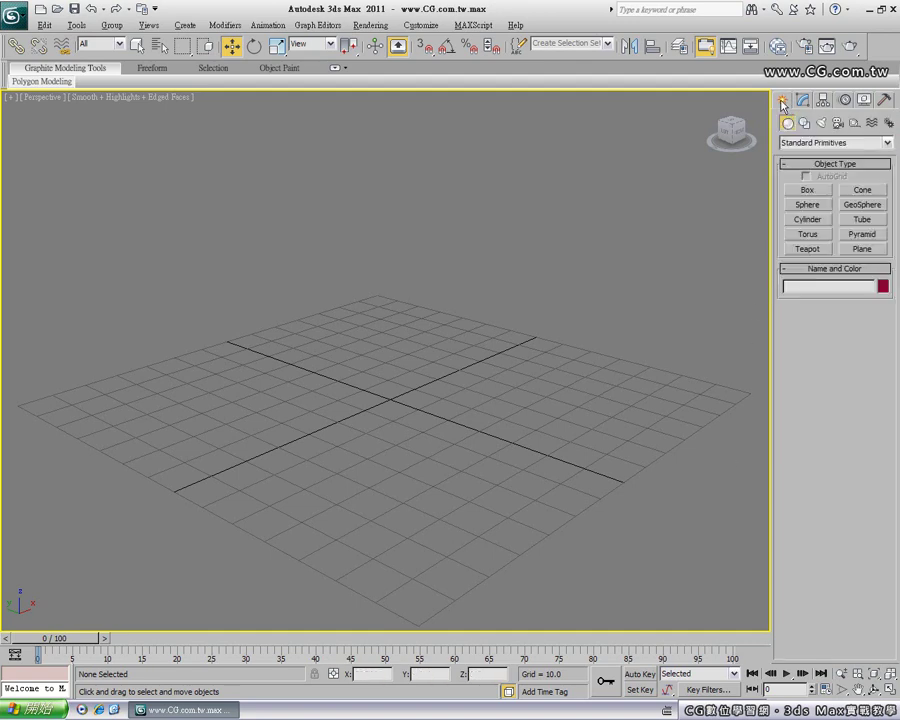
click(812, 191)
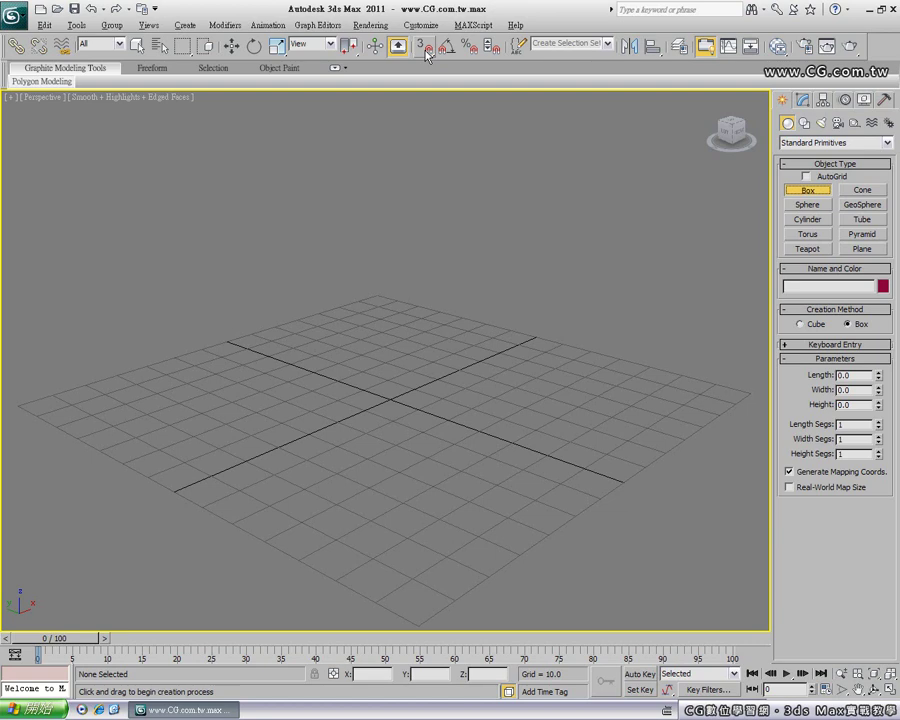
- With snapping on, build Box001, a purple 30×30×30 cube, on the grid
click(424, 50)
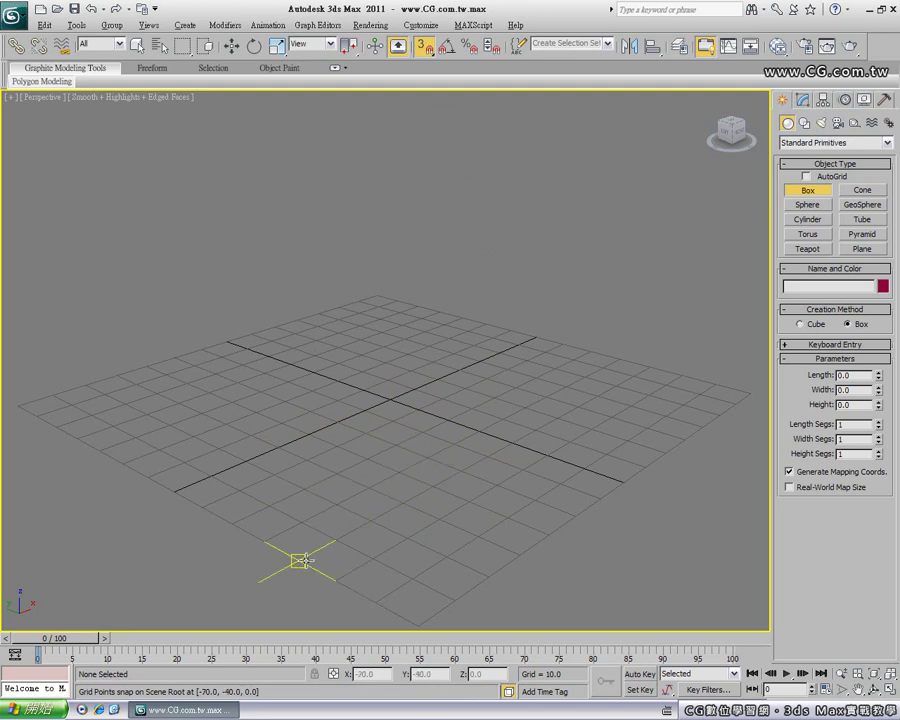
drag(301, 560, 524, 558)
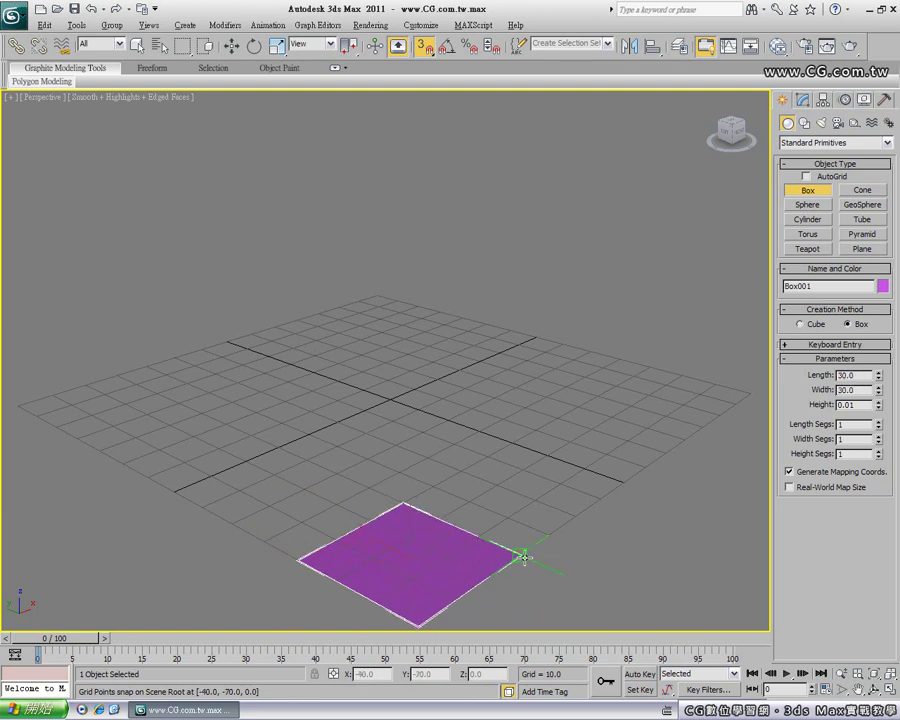
click(498, 432)
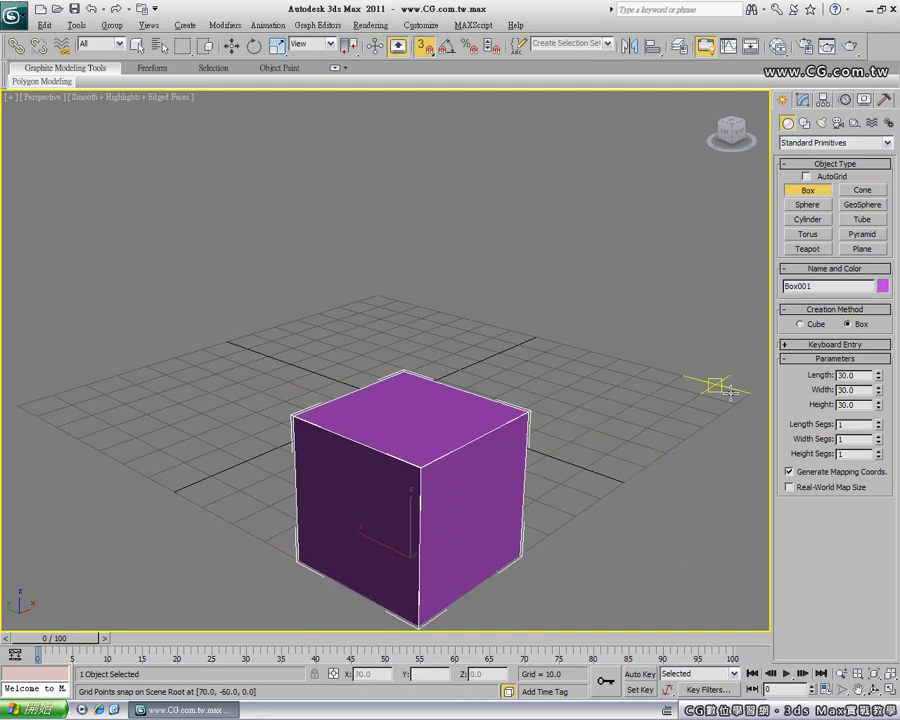
- Create Pyramid001 with a 30×30 base and height 20 left of the cube, then re-enable snapping
click(855, 238)
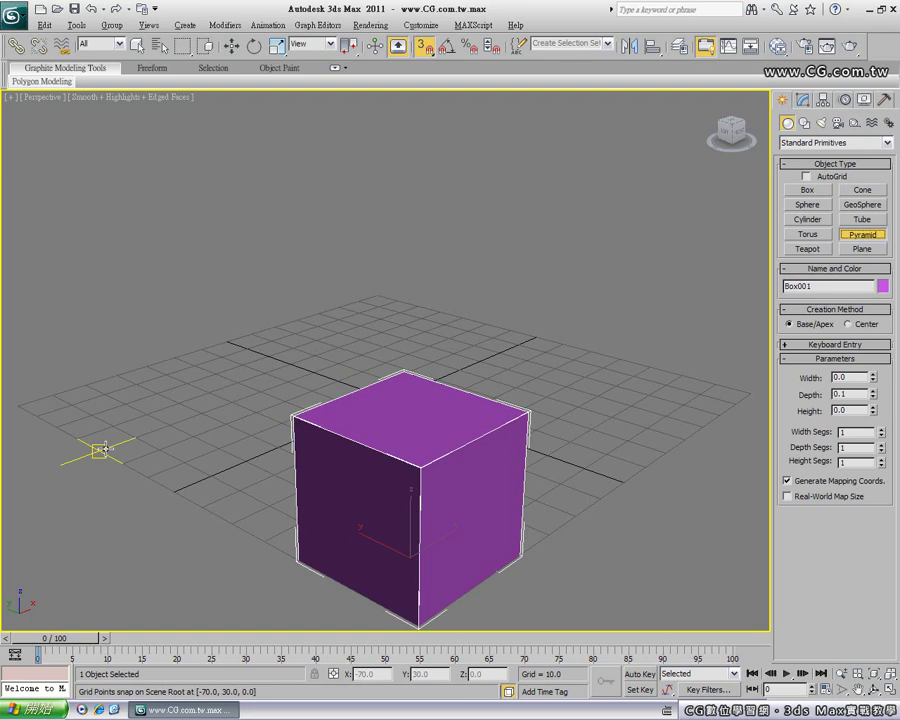
drag(105, 448, 276, 451)
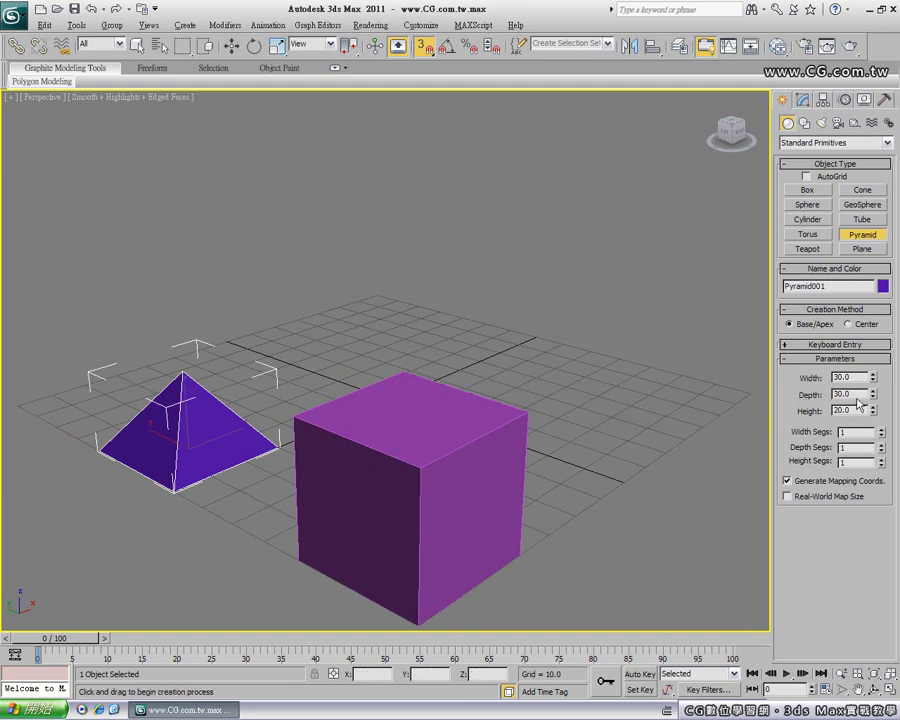
click(427, 48)
- In Grid and Snap Settings, moved aside, set Edge/Segment as the snap type
right_click(427, 48)
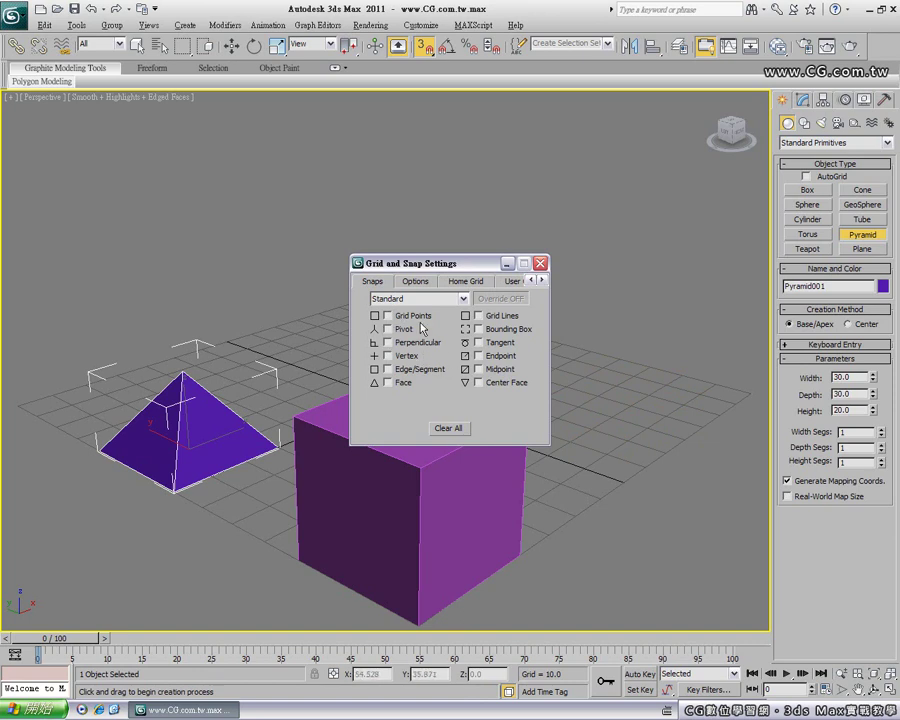
drag(430, 263, 535, 126)
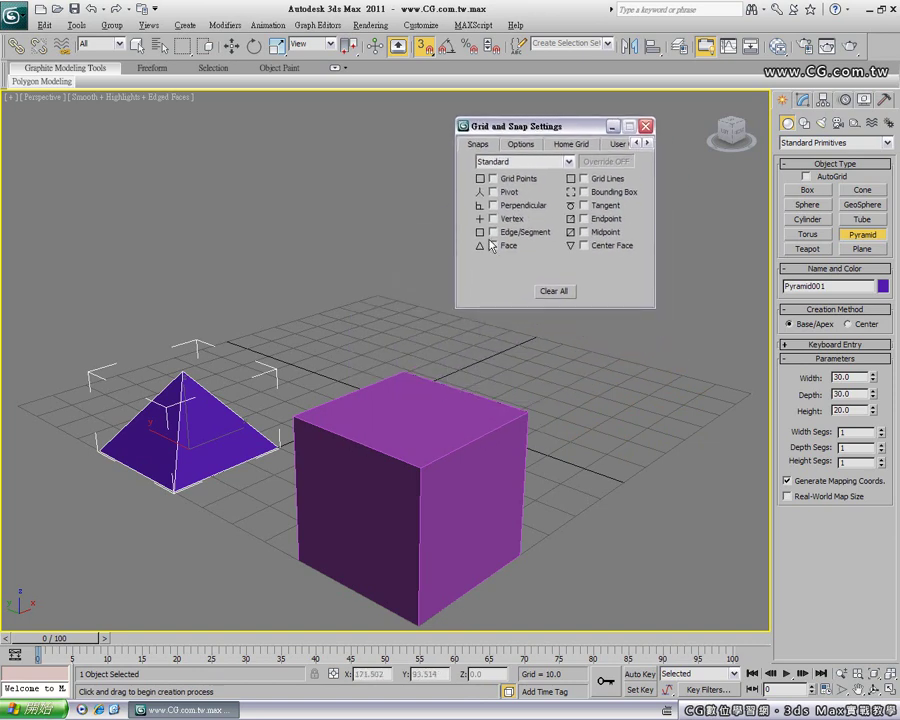
click(497, 232)
click(493, 232)
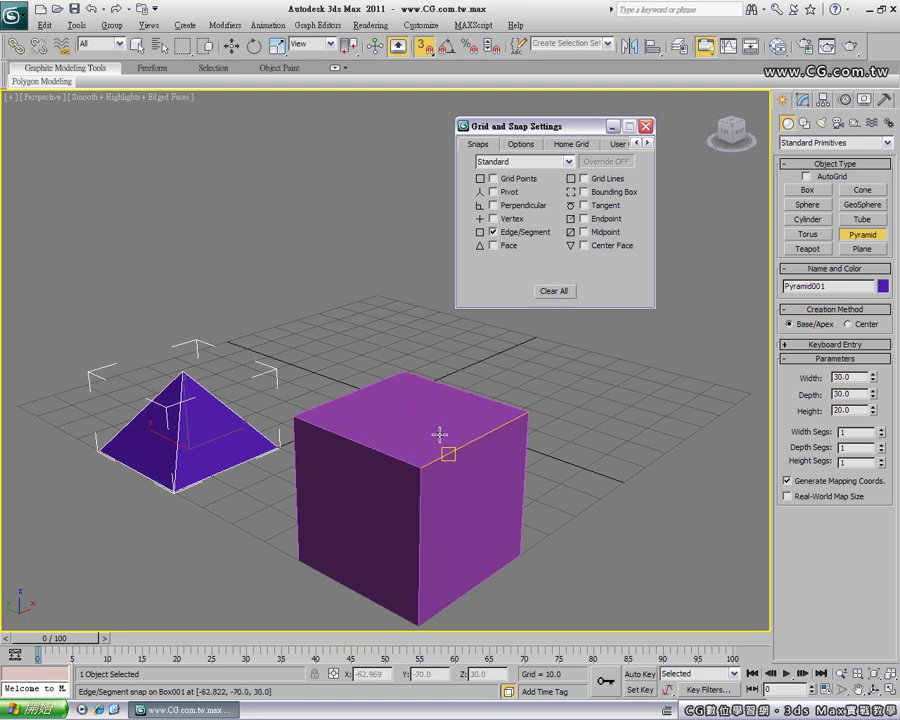
- Select Box001, try 2 length/width segments, restore them to 1, and turn snapping off
key(w)
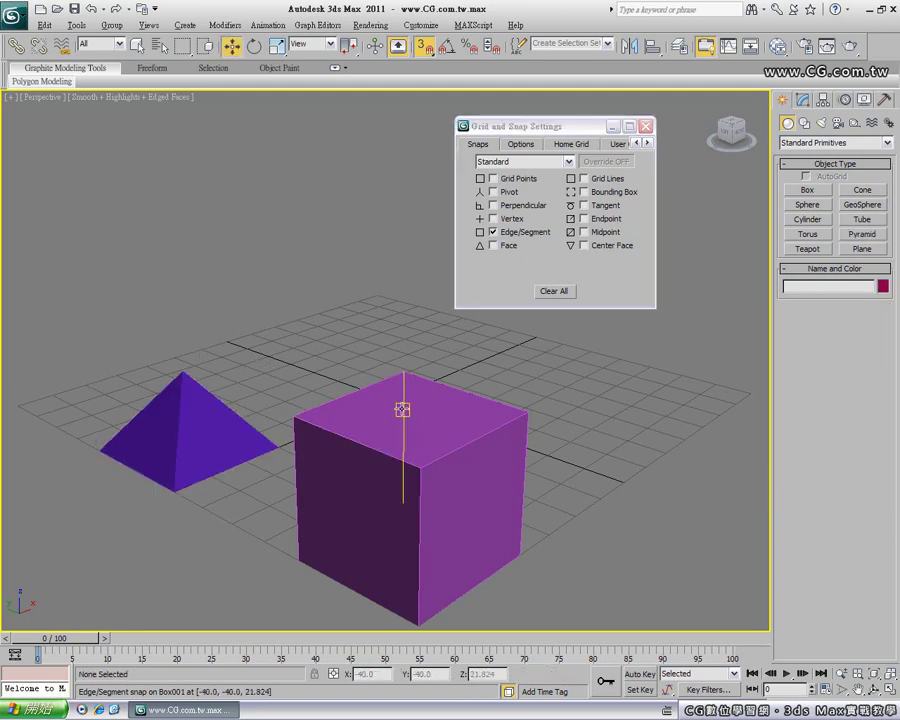
click(402, 415)
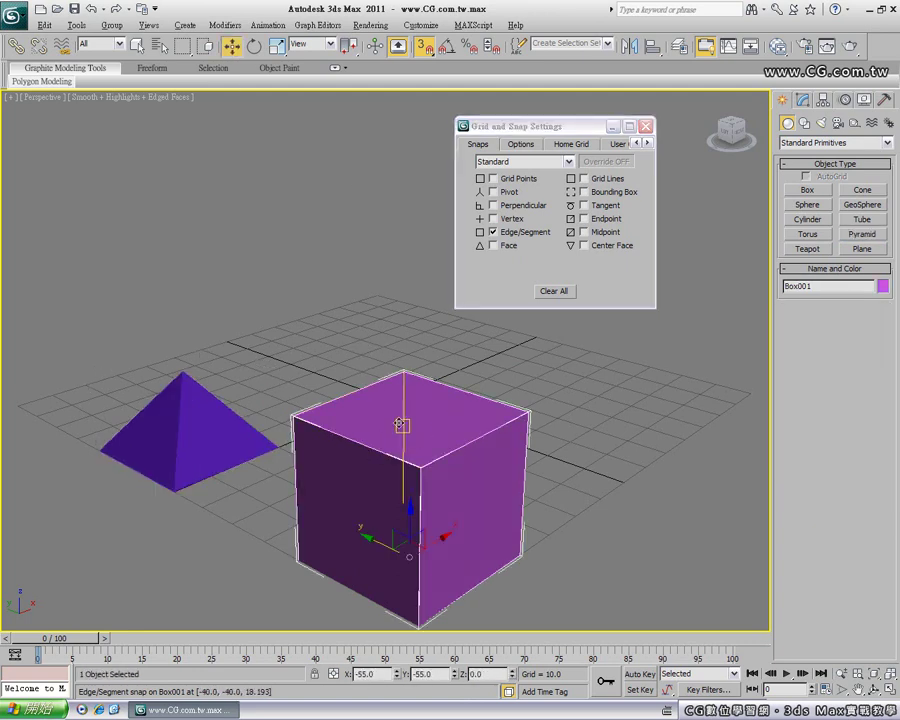
click(804, 100)
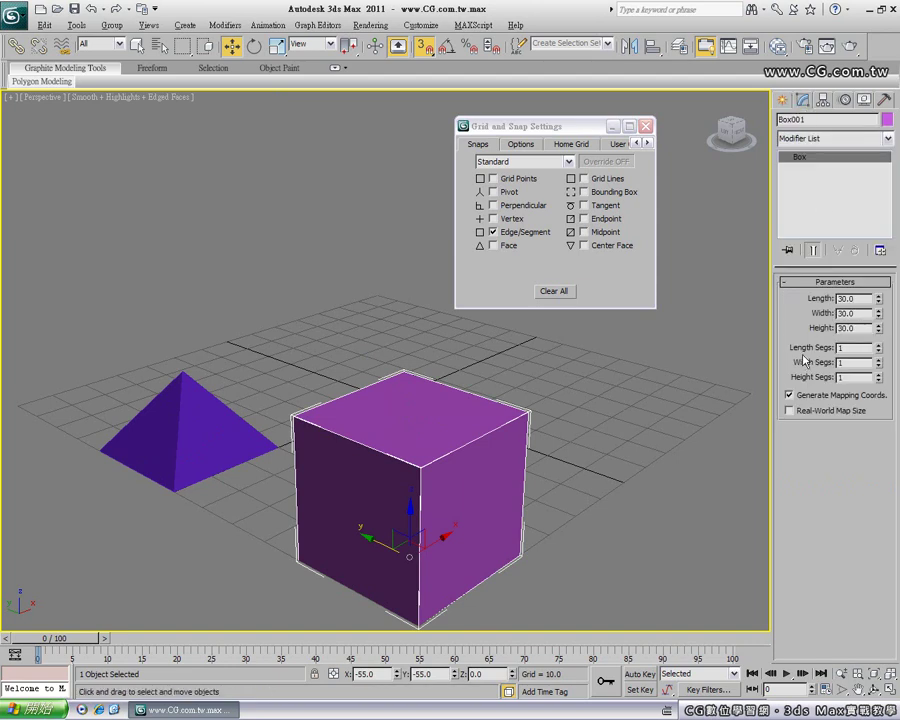
click(879, 345)
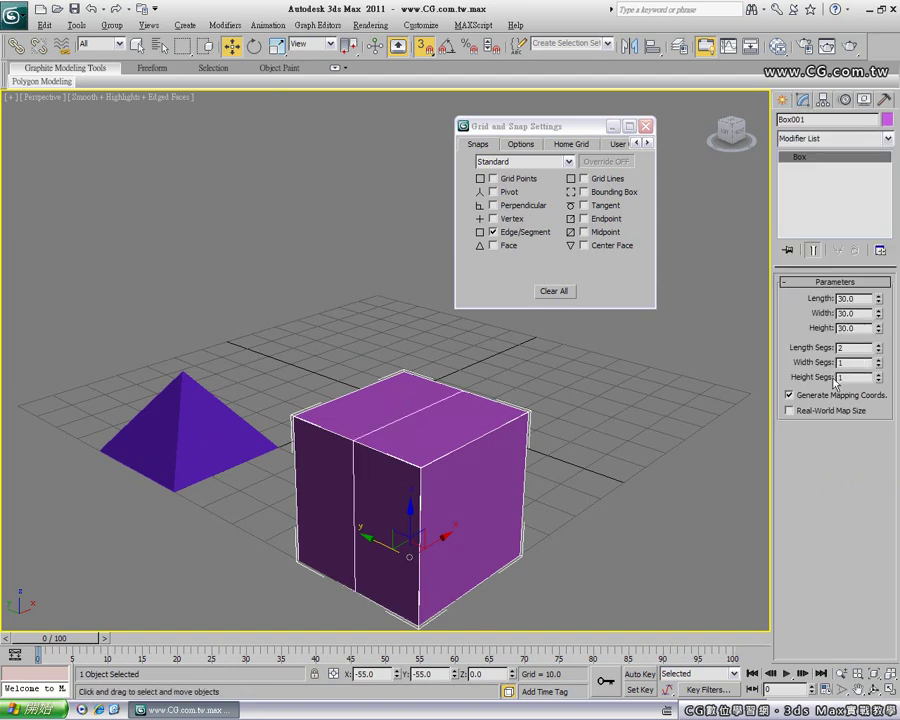
click(879, 359)
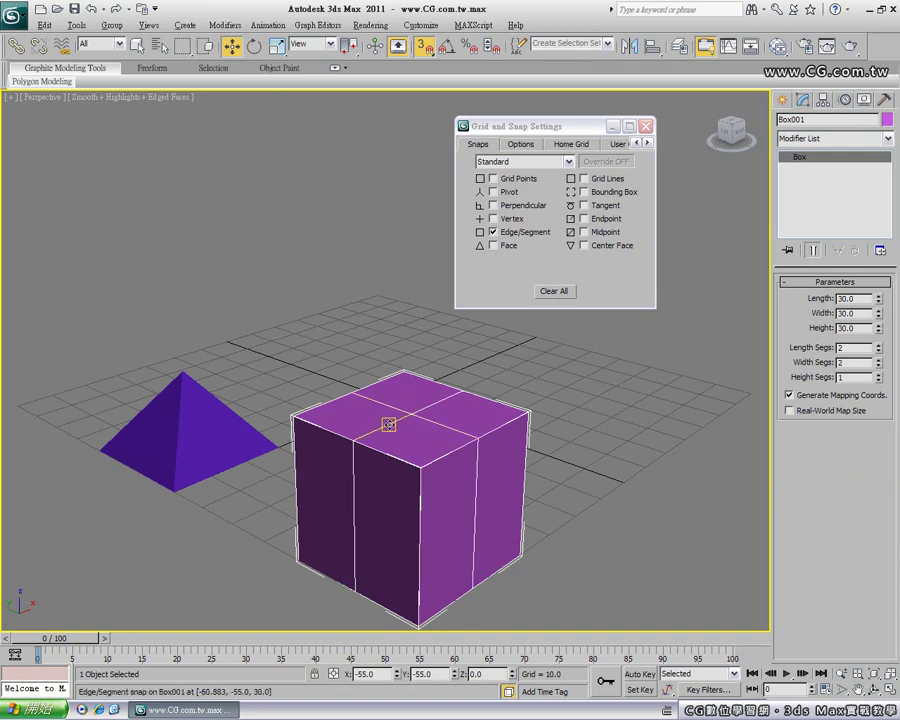
key(x)
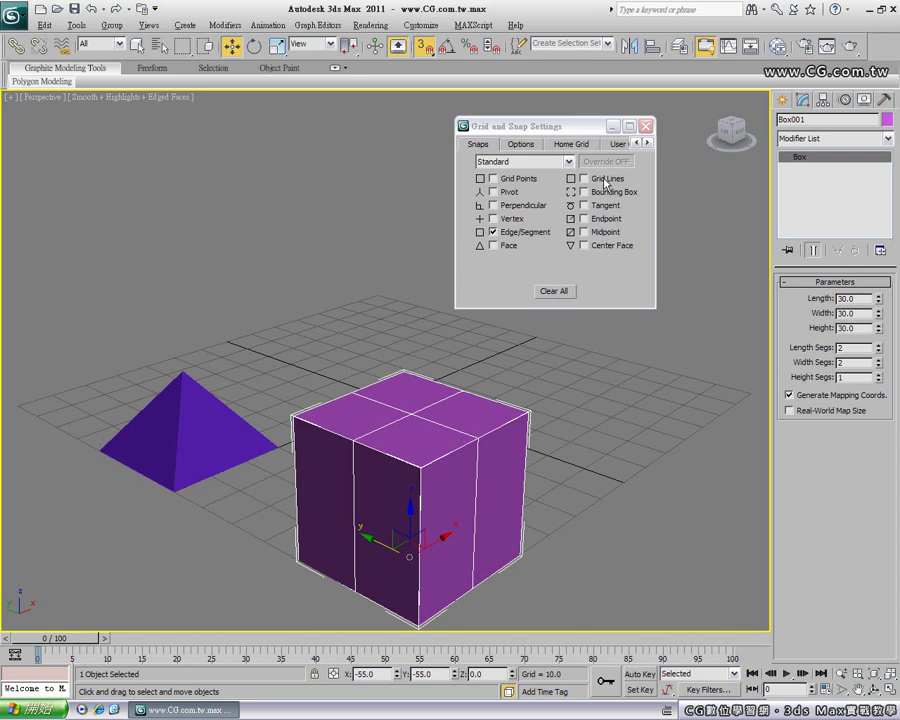
click(878, 351)
click(878, 366)
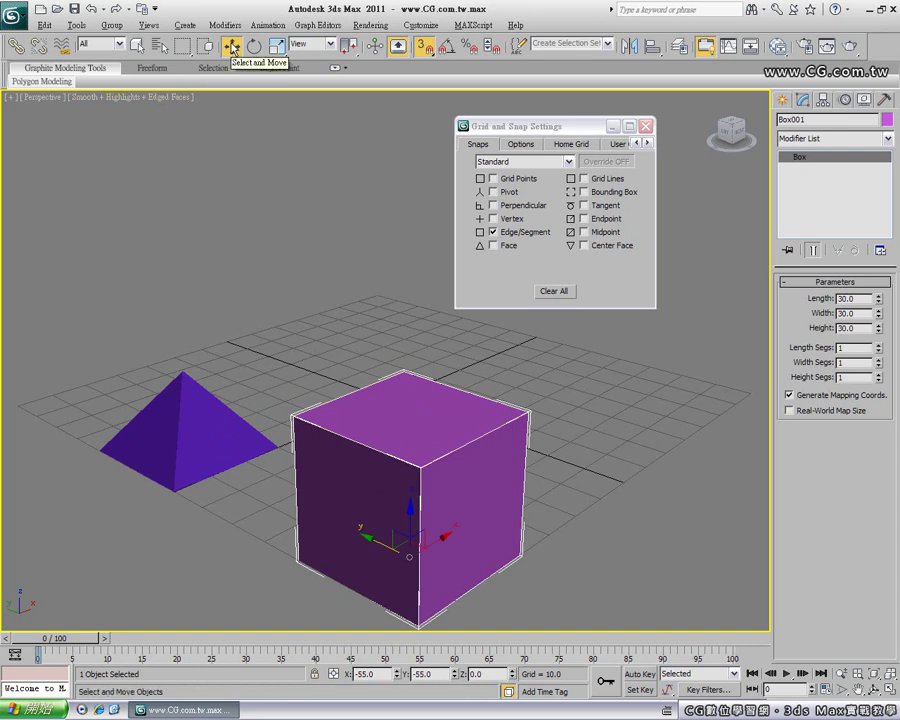
click(425, 52)
- Move the blue pyramid onto the top of the purple cube
click(205, 425)
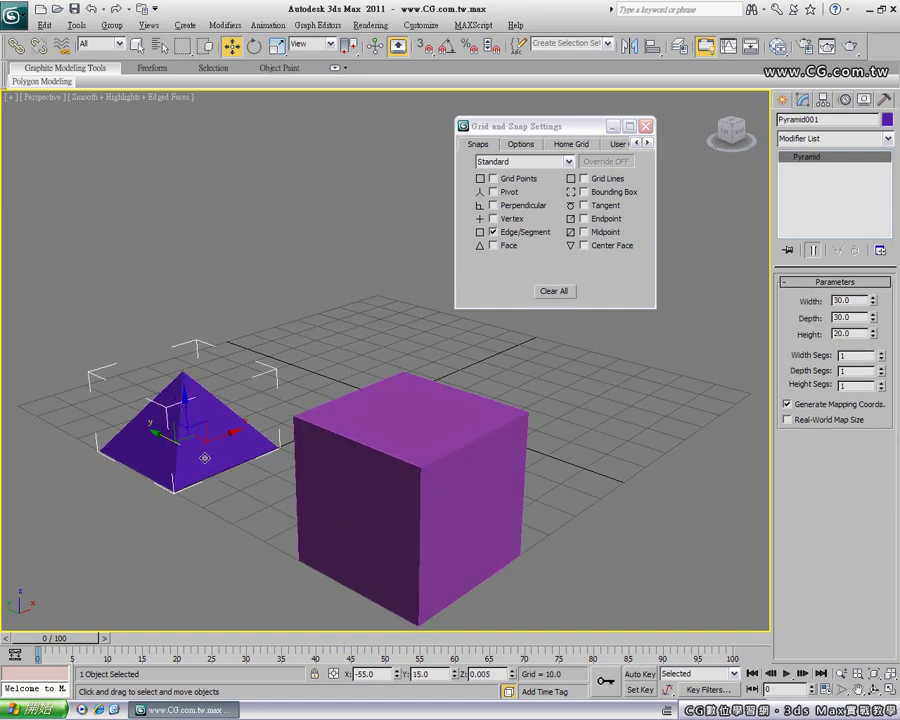
mouse_move(186, 408)
mouse_down()
mouse_move(357, 402)
mouse_move(412, 362)
mouse_move(408, 377)
mouse_move(405, 366)
mouse_up()
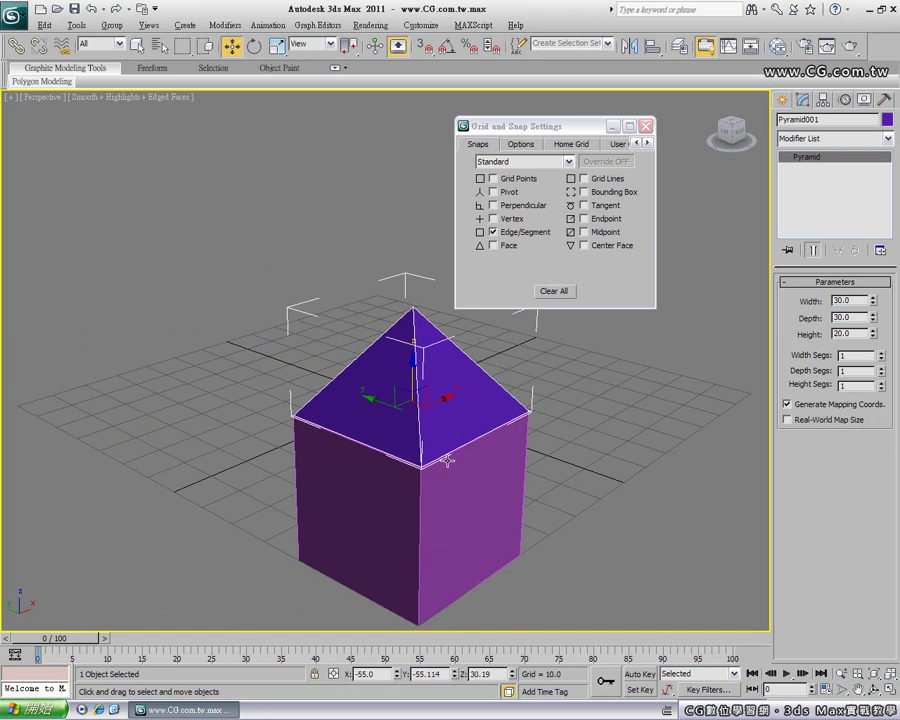
click(646, 126)
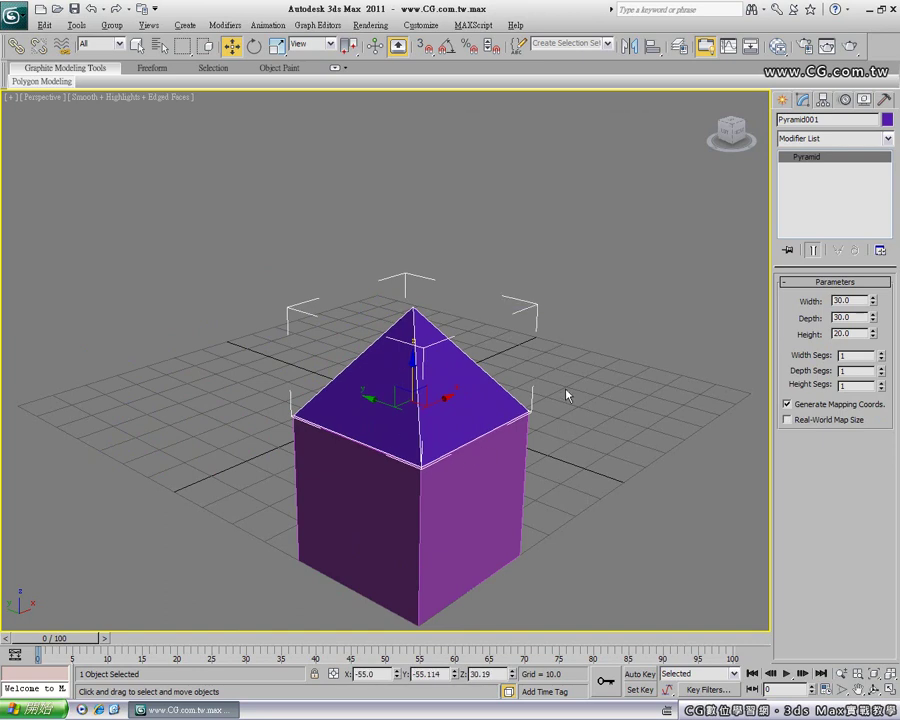
middle_drag(482, 446, 470, 369)
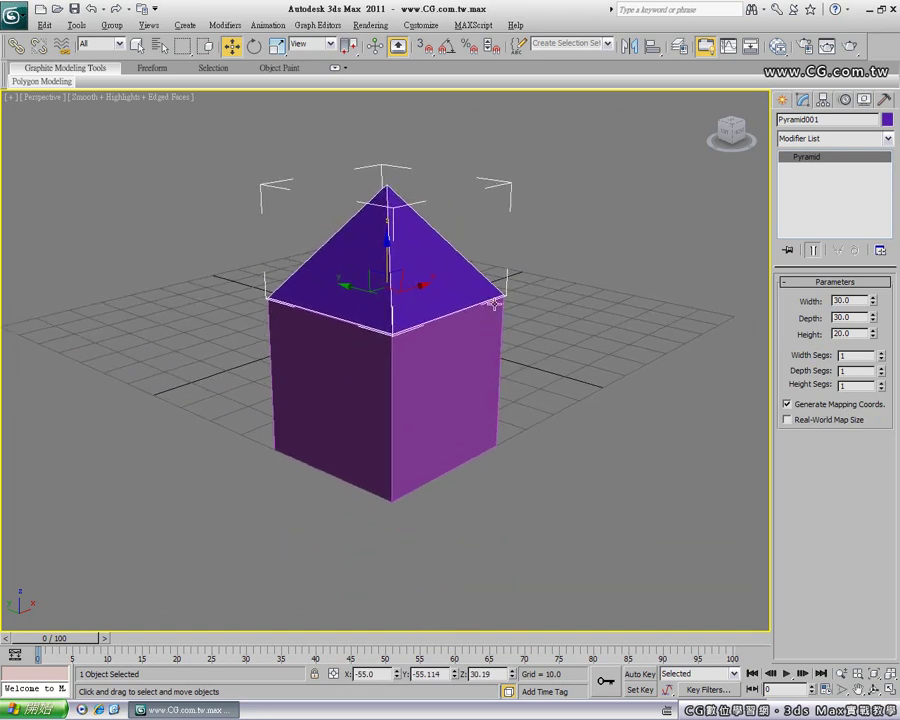
scroll(491, 304, up, 5)
middle_drag(640, 199, 620, 238)
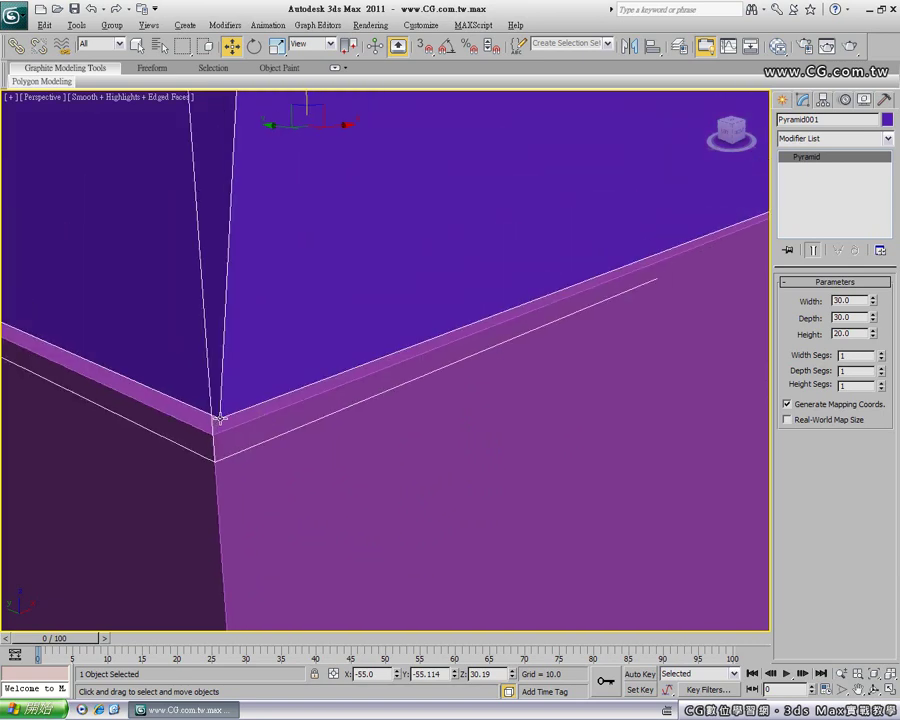
scroll(317, 351, down, 5)
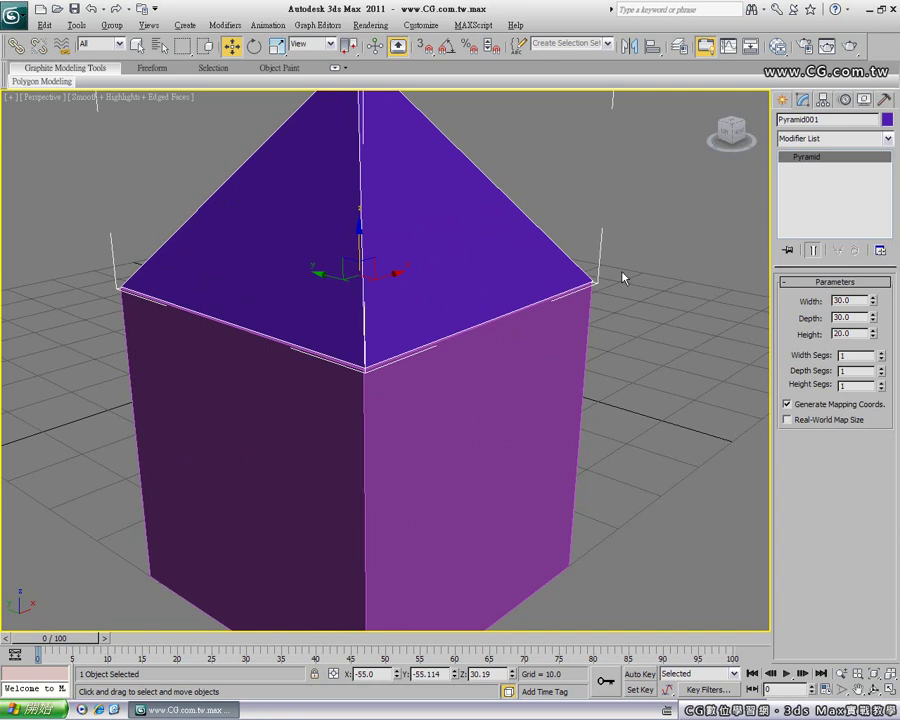
middle_drag(622, 277, 574, 292)
scroll(480, 300, up, 4)
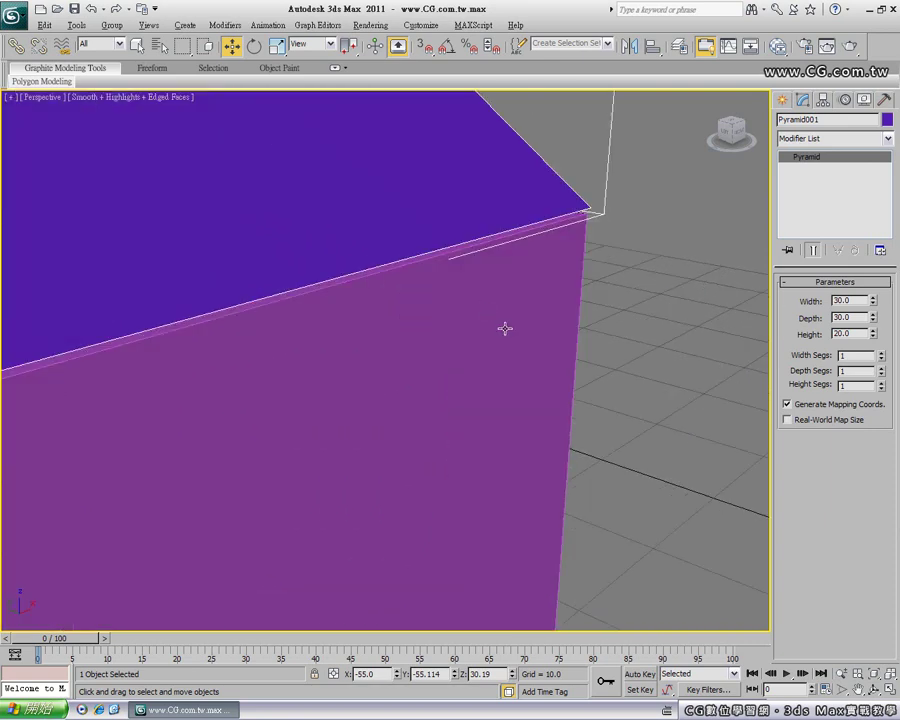
middle_drag(505, 328, 494, 281)
click(391, 408)
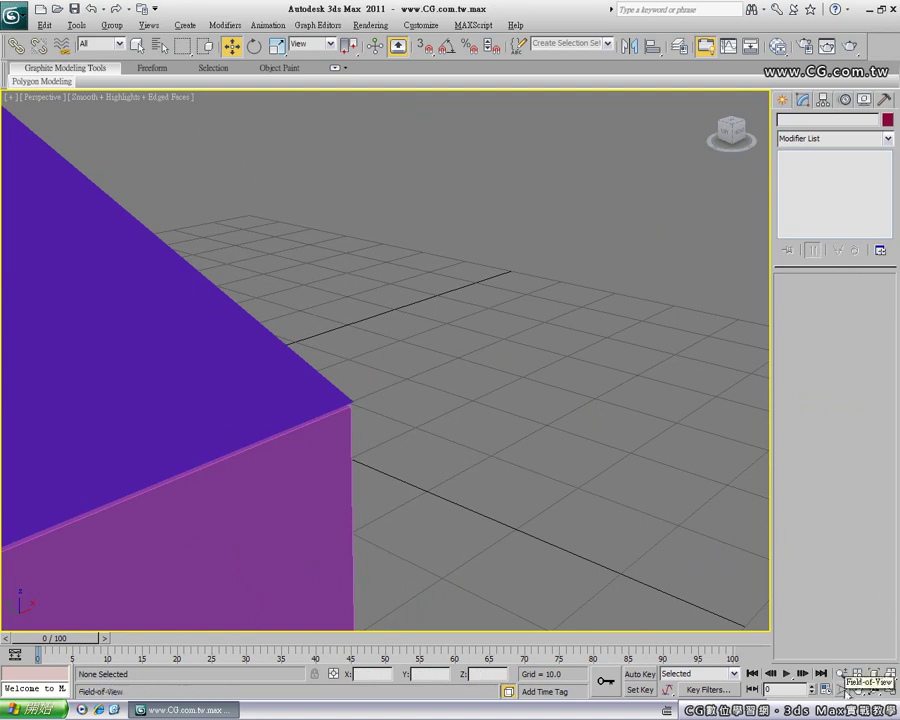
middle_drag(438, 472, 453, 428)
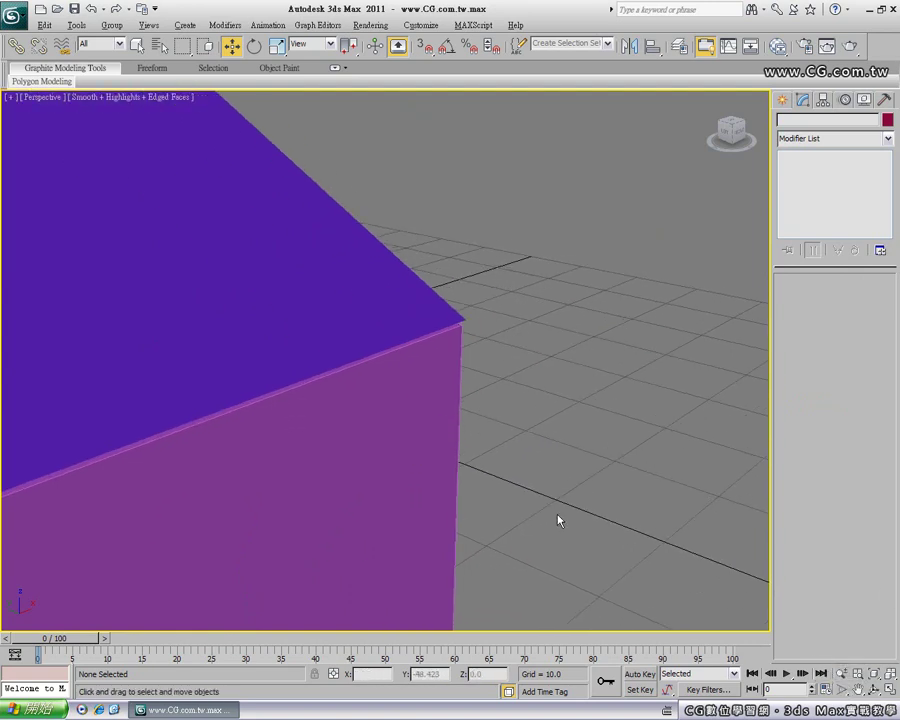
key(alt+z)
drag(468, 408, 464, 386)
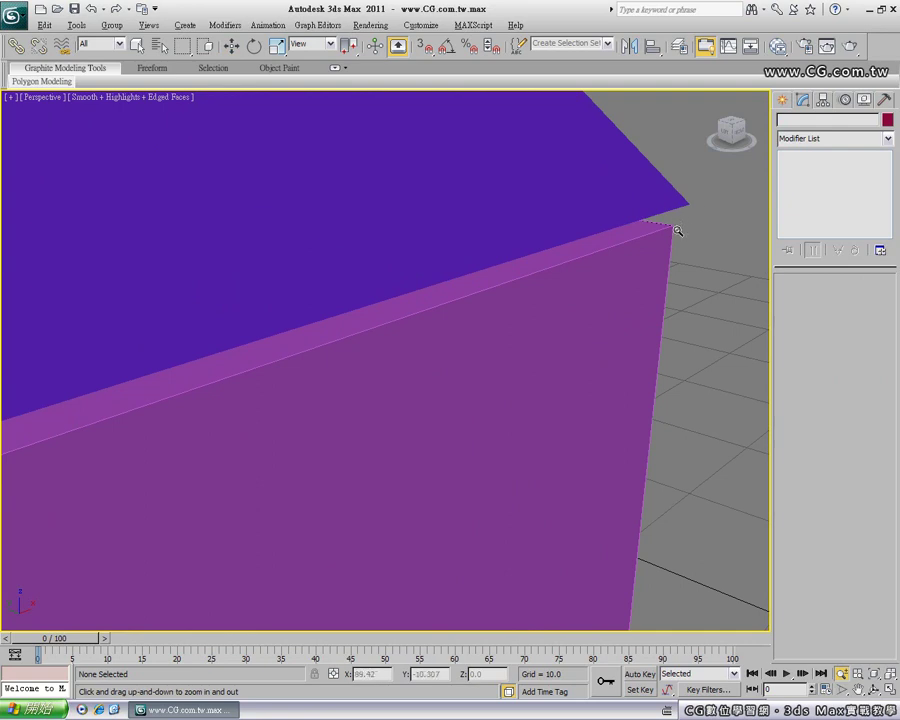
drag(493, 338, 502, 377)
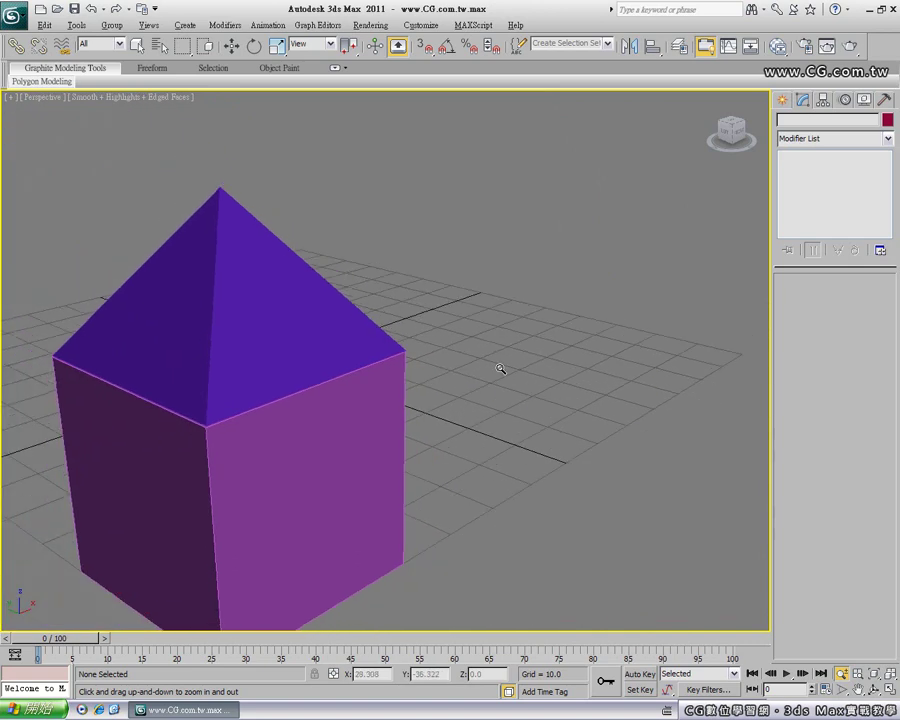
middle_drag(311, 408, 351, 374)
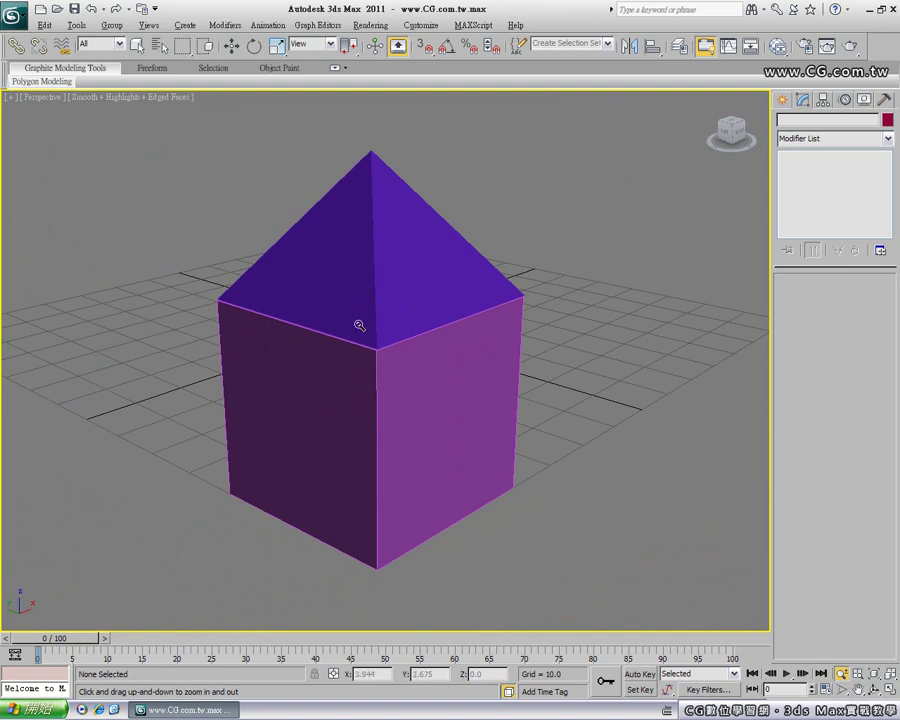
alt+middle_drag(432, 357, 390, 318)
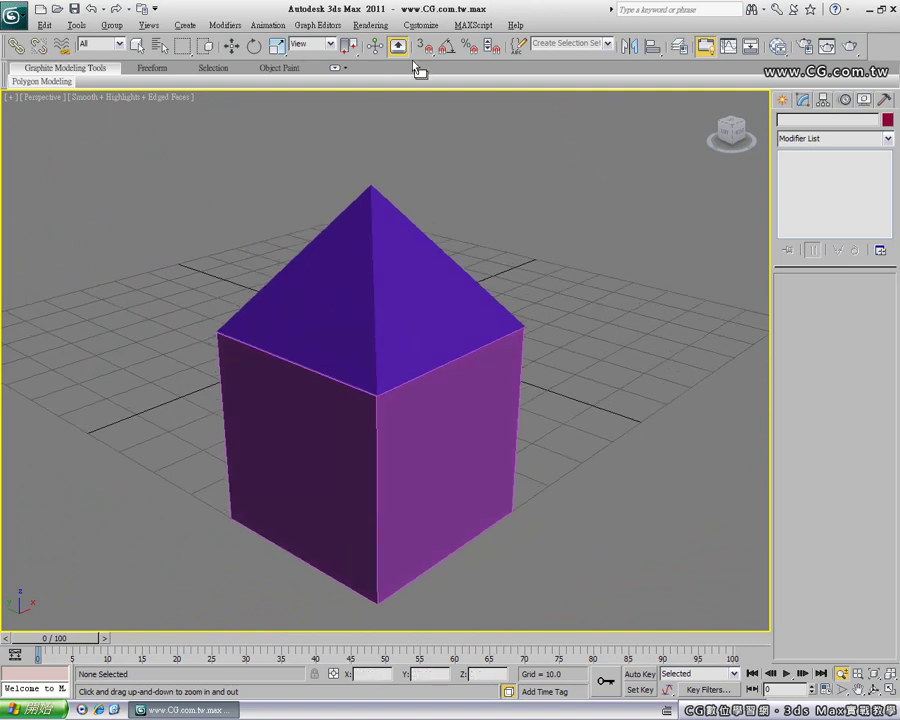
- Move the pyramid off the box, shift the box back-right, and reopen the snap settings
click(231, 45)
click(352, 315)
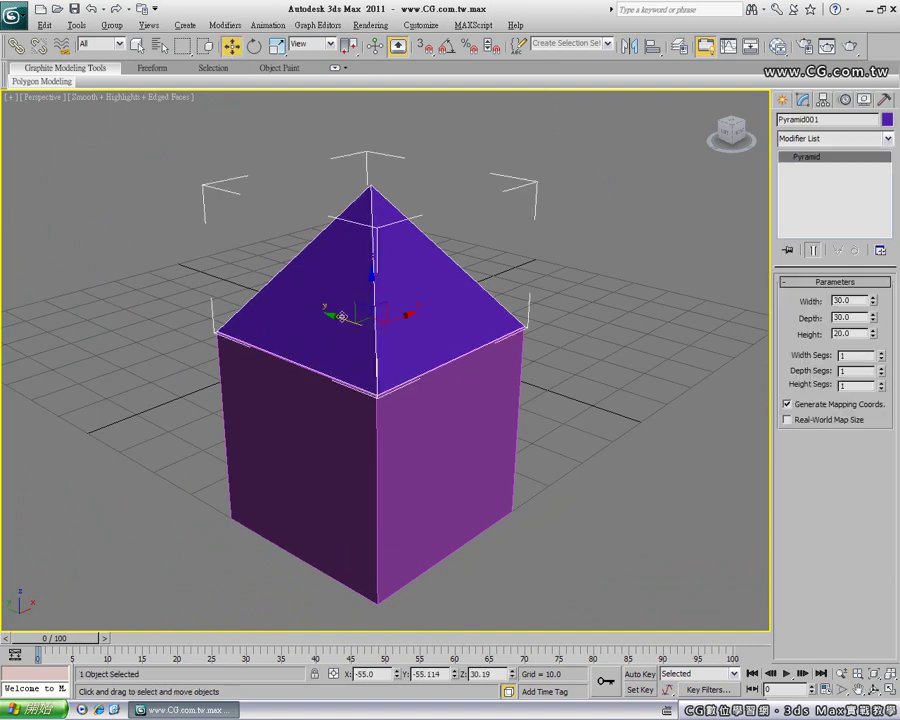
drag(352, 315, 162, 258)
mouse_move(400, 337)
alt+middle_down()
mouse_move(406, 344)
mouse_move(424, 314)
mouse_move(480, 456)
alt+middle_up()
click(453, 359)
mouse_move(325, 362)
mouse_down()
mouse_move(442, 338)
mouse_move(378, 297)
mouse_up()
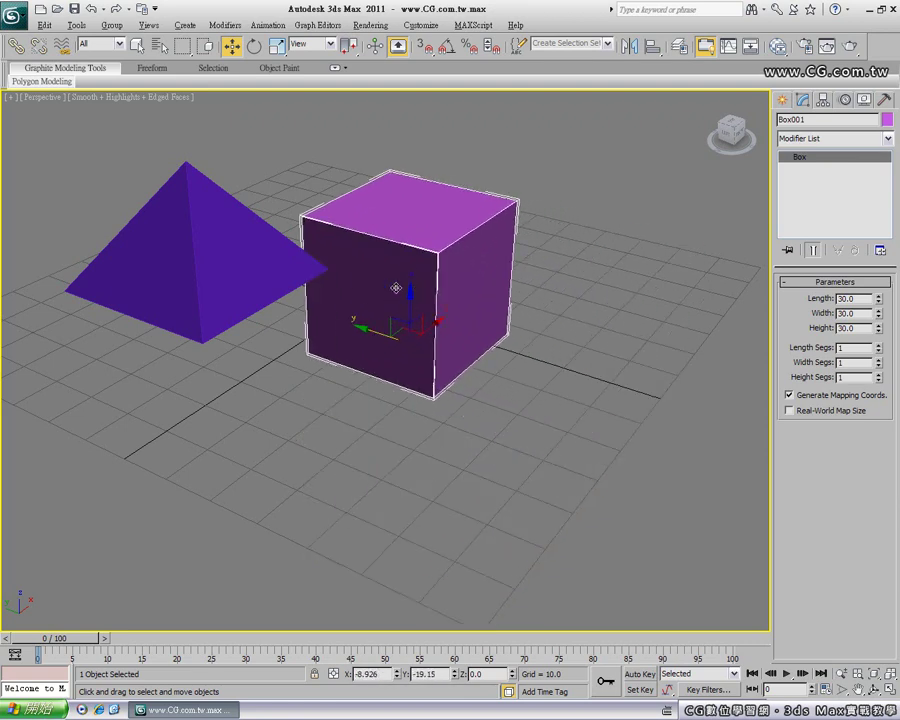
click(206, 241)
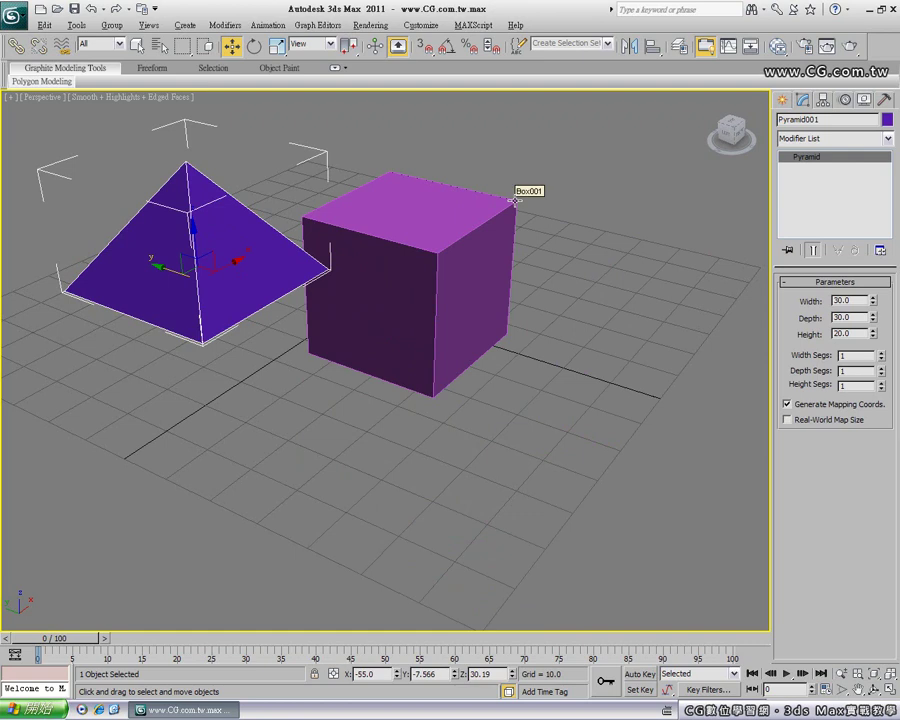
right_click(424, 48)
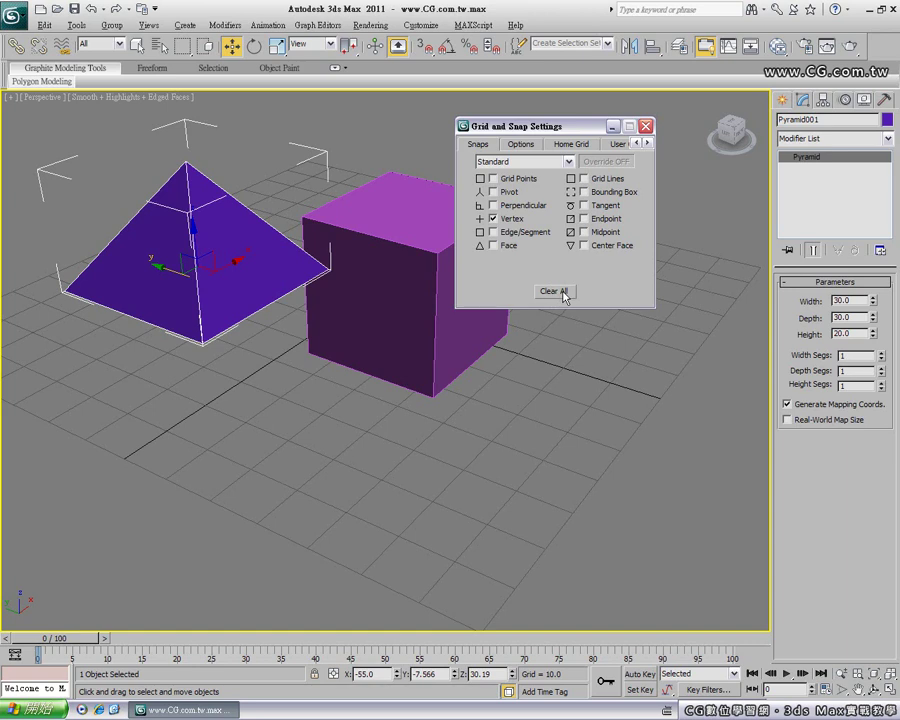
- Tick several snap types, clear them all, and leave Vertex as the only snap
click(584, 218)
click(584, 231)
click(584, 191)
click(584, 178)
click(492, 178)
click(492, 191)
click(492, 245)
click(583, 245)
click(556, 292)
mouse_move(556, 132)
mouse_down()
mouse_move(573, 156)
mouse_move(645, 382)
mouse_move(647, 429)
mouse_up()
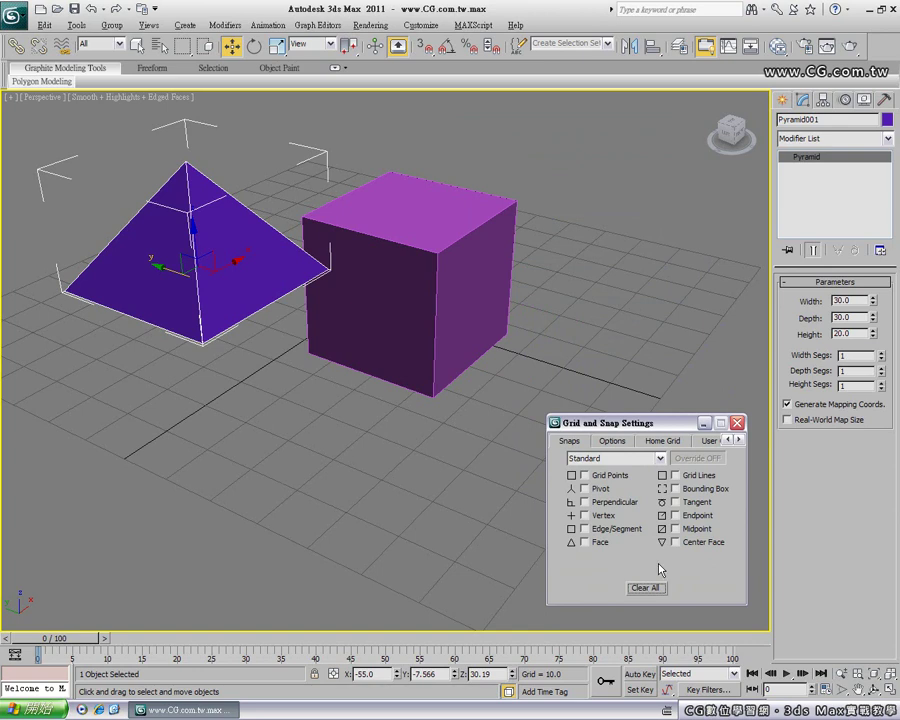
click(586, 516)
- Nudge the pyramid slightly further left beside the box
click(263, 190)
click(298, 281)
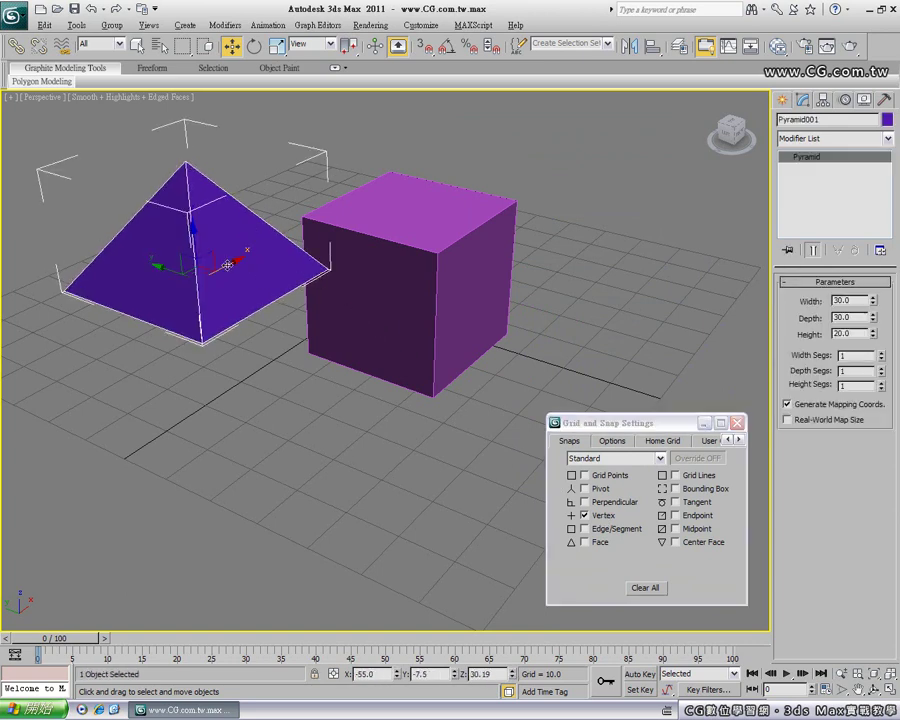
drag(298, 281, 279, 308)
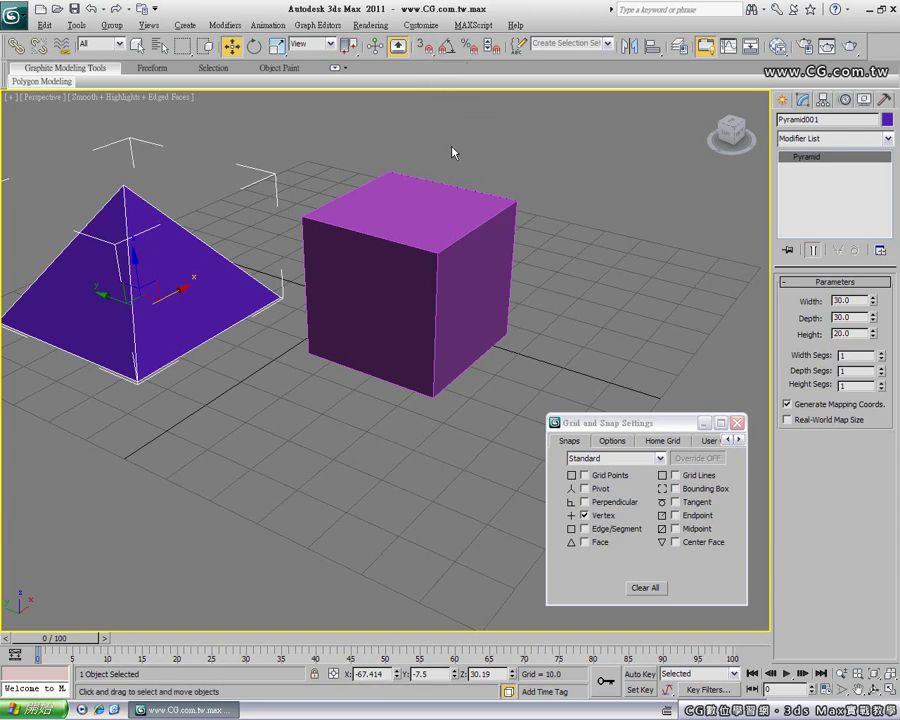
- Vertex-snap the pyramid's corner onto the cube's top corner so it sits on Box001
key(s)
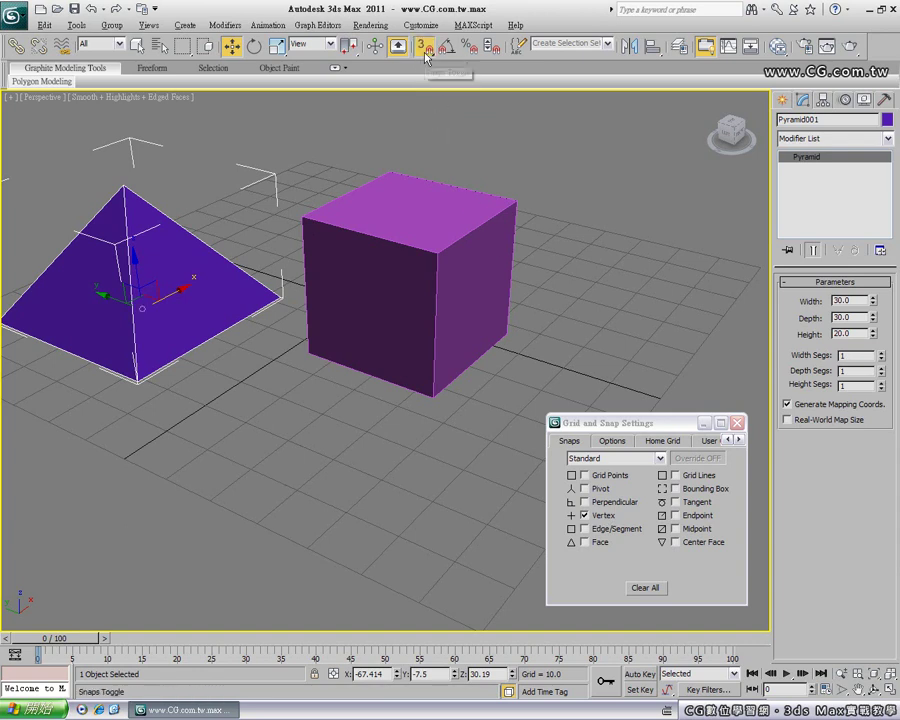
key(s)
key(s)
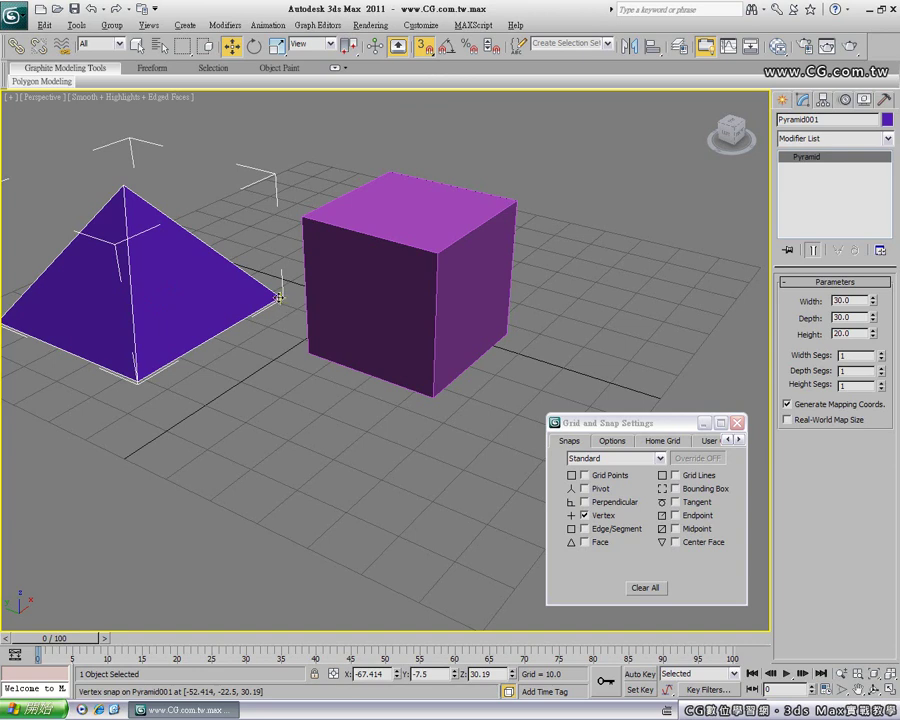
mouse_move(279, 297)
mouse_down()
mouse_move(378, 190)
mouse_move(508, 170)
mouse_move(514, 200)
mouse_up()
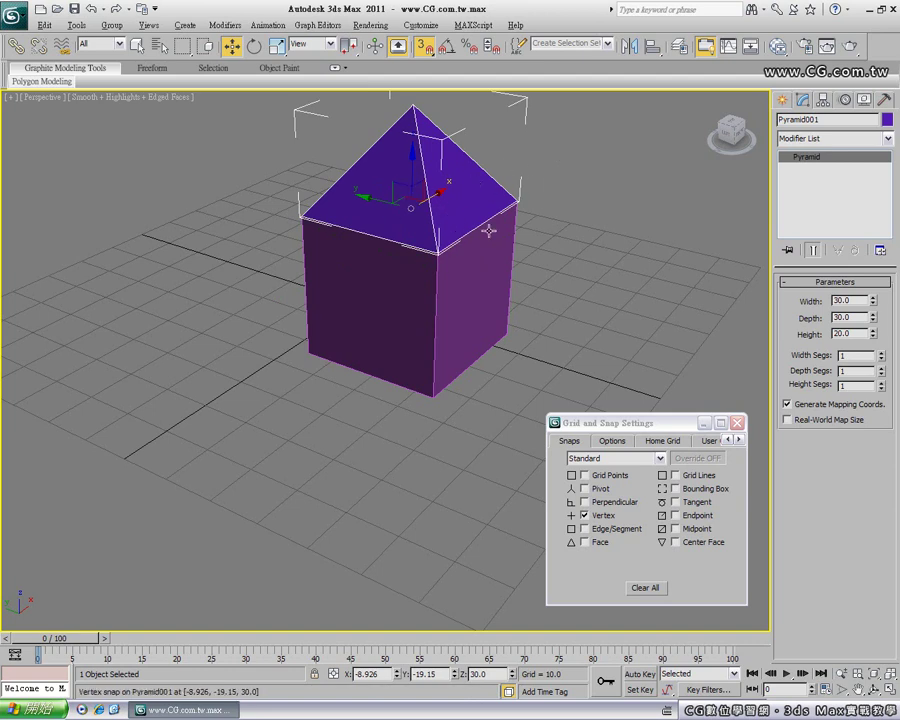
- Delete the pyramid, then draw a teapot on the cube and undo it
key(Delete)
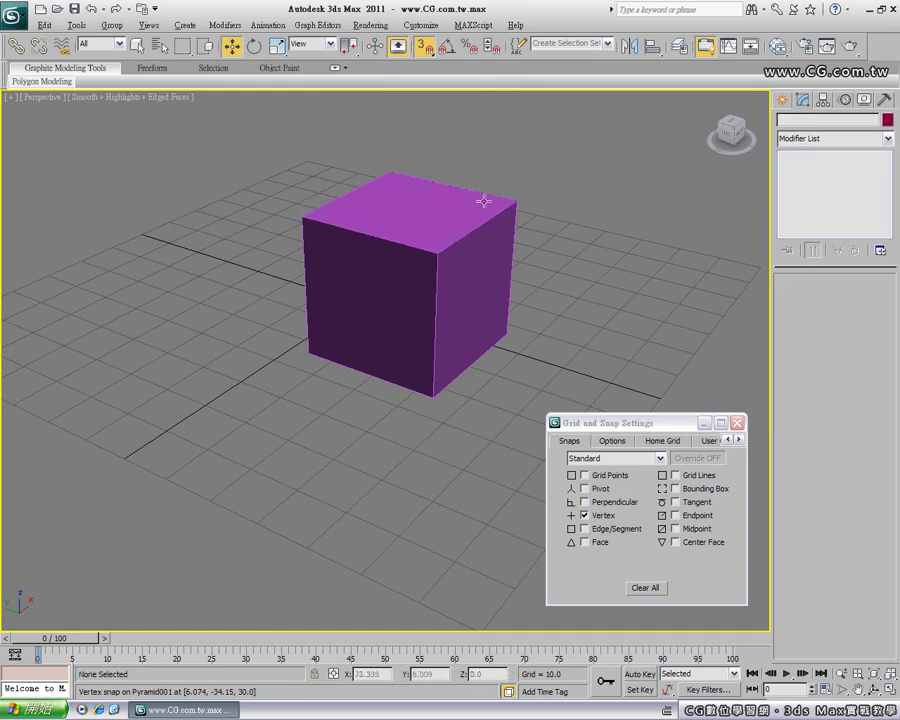
middle_drag(426, 230, 400, 290)
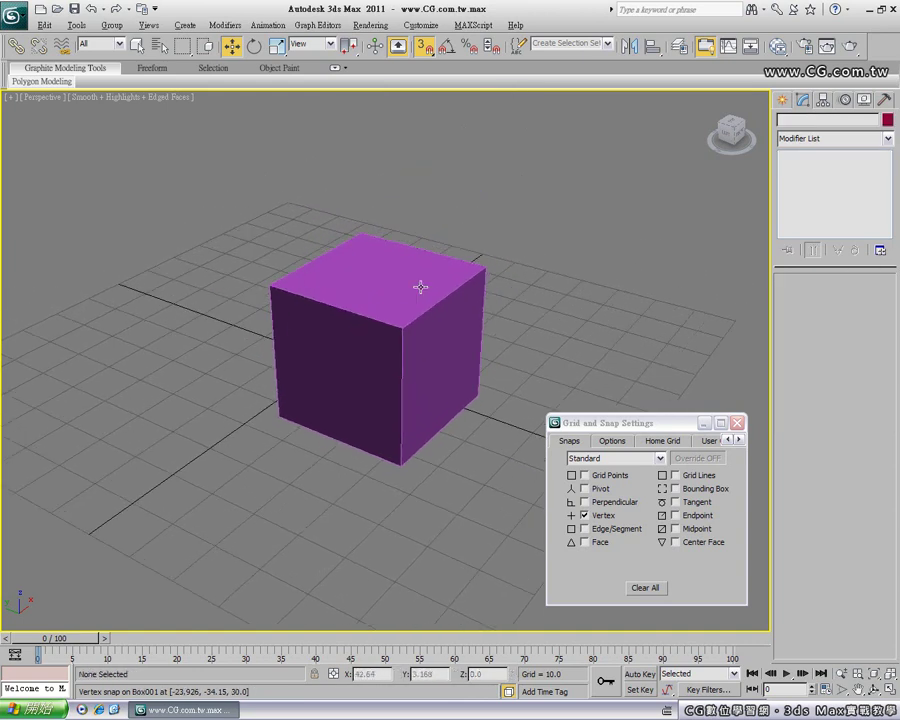
click(782, 100)
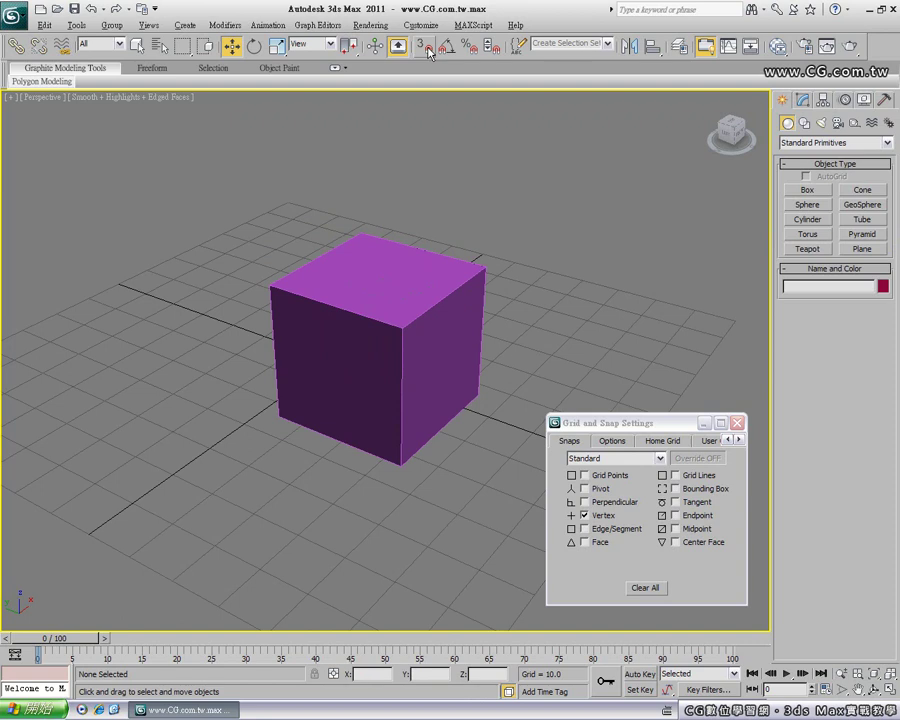
click(807, 249)
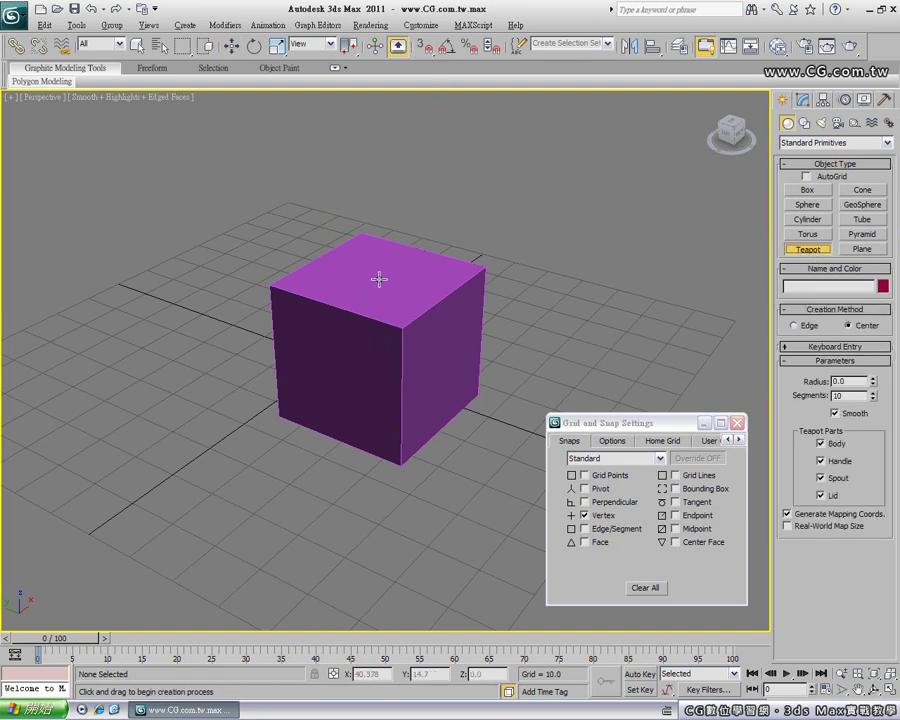
drag(379, 279, 374, 259)
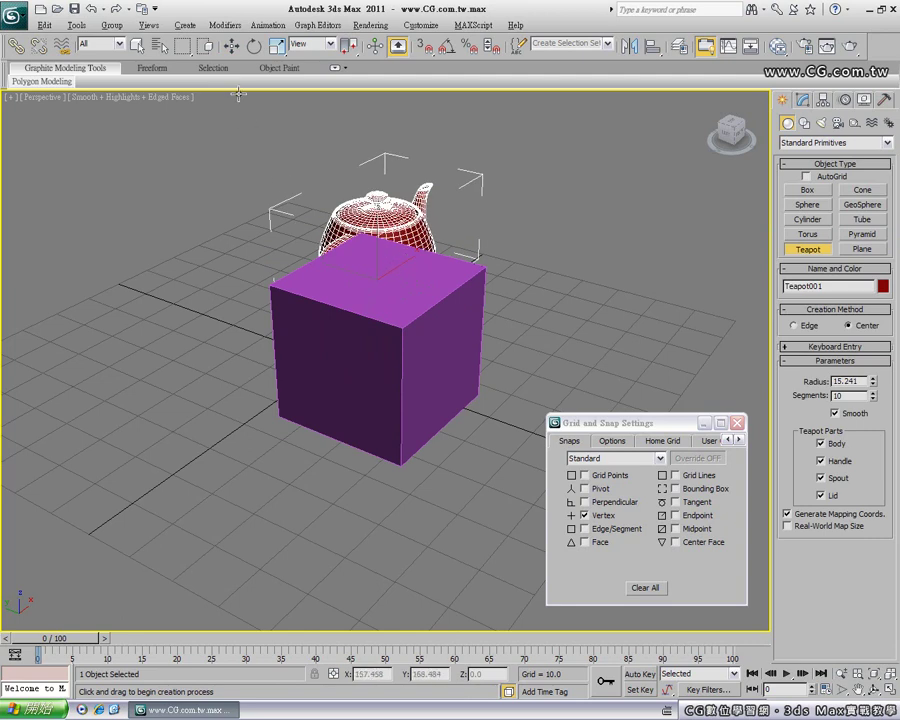
key(ctrl+z)
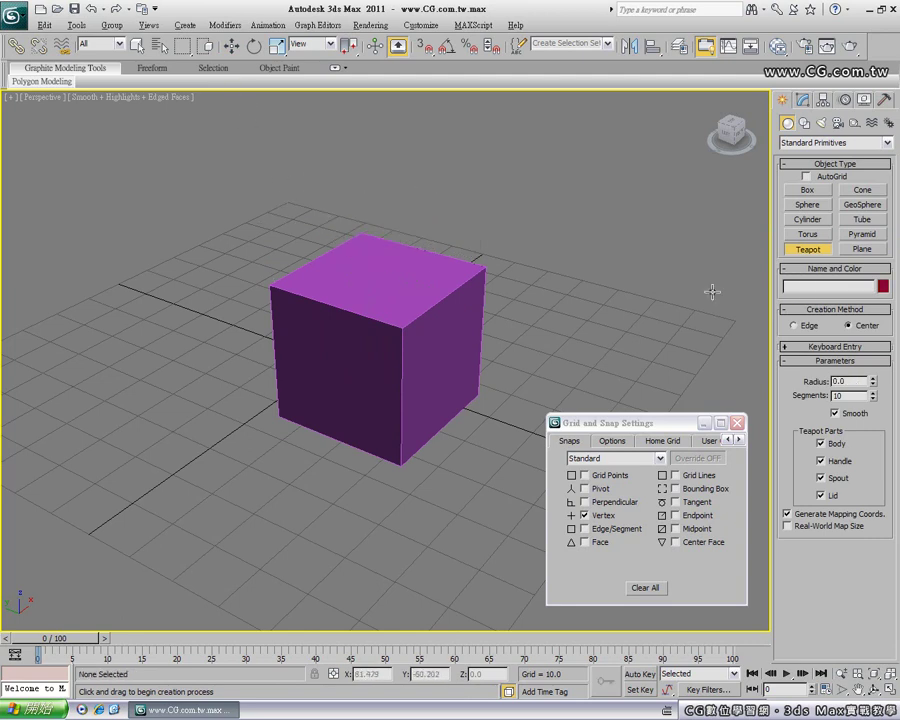
- With AutoGrid on, build three teapots on the cube: one on top (radius 13.665), two on side faces
click(806, 177)
drag(375, 274, 380, 270)
drag(401, 287, 349, 300)
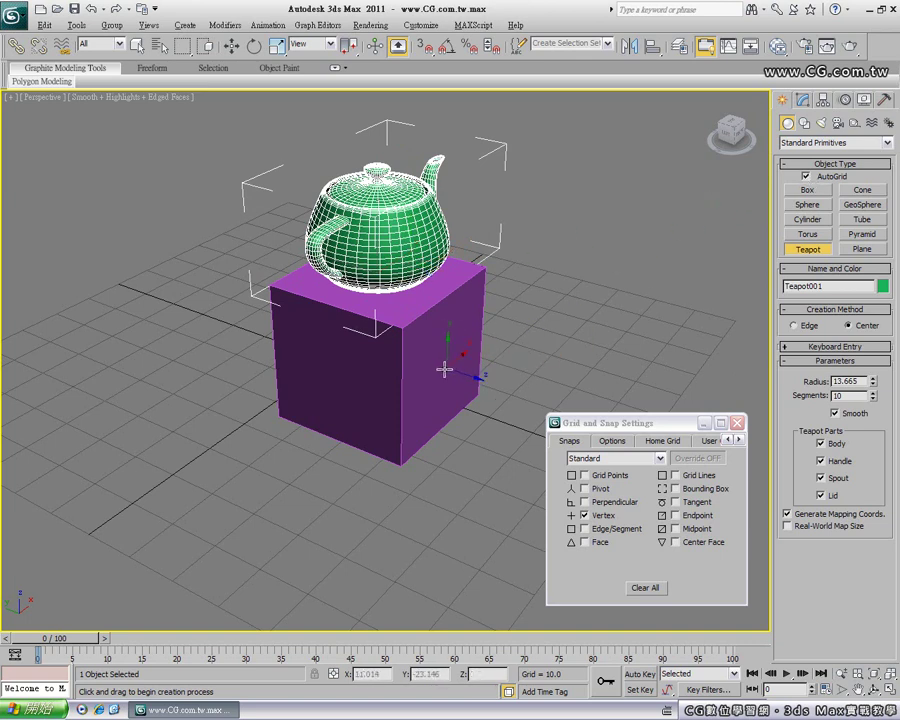
drag(447, 363, 472, 385)
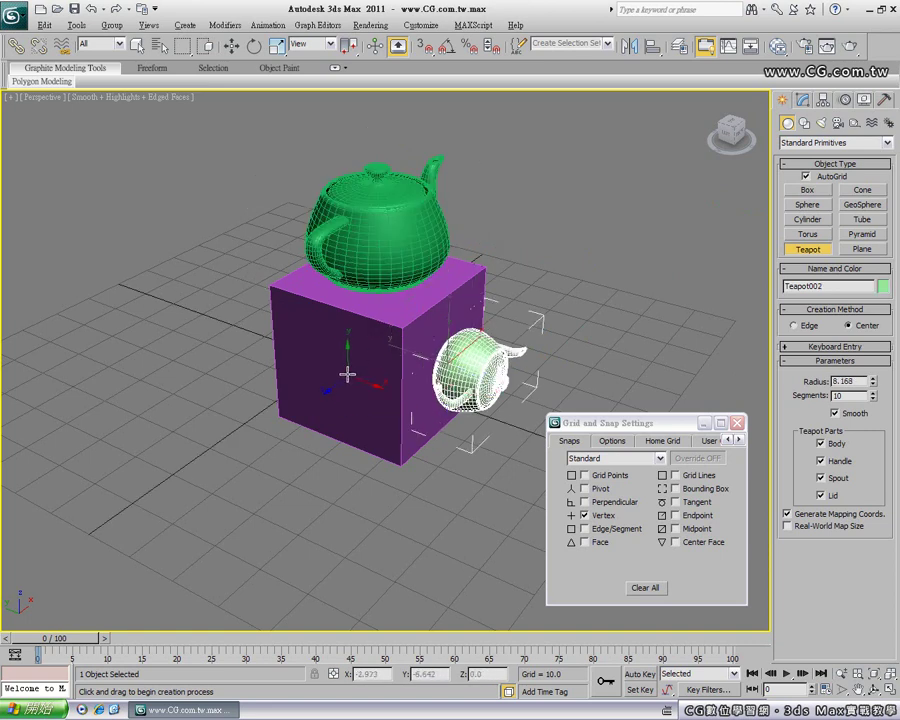
drag(340, 378, 370, 405)
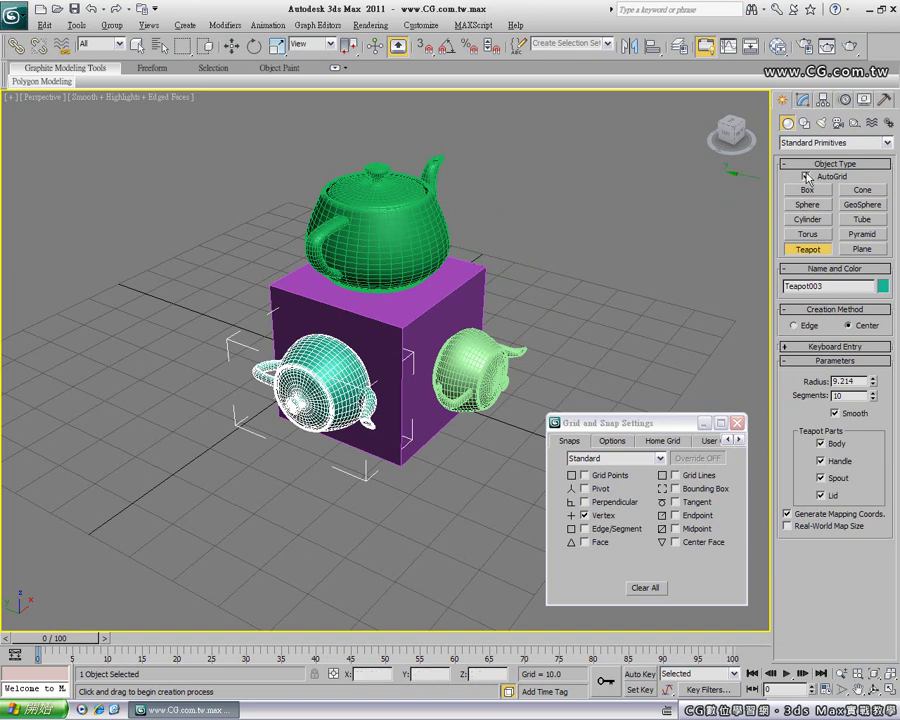
- Turn AutoGrid back off and exit Teapot creation
click(806, 177)
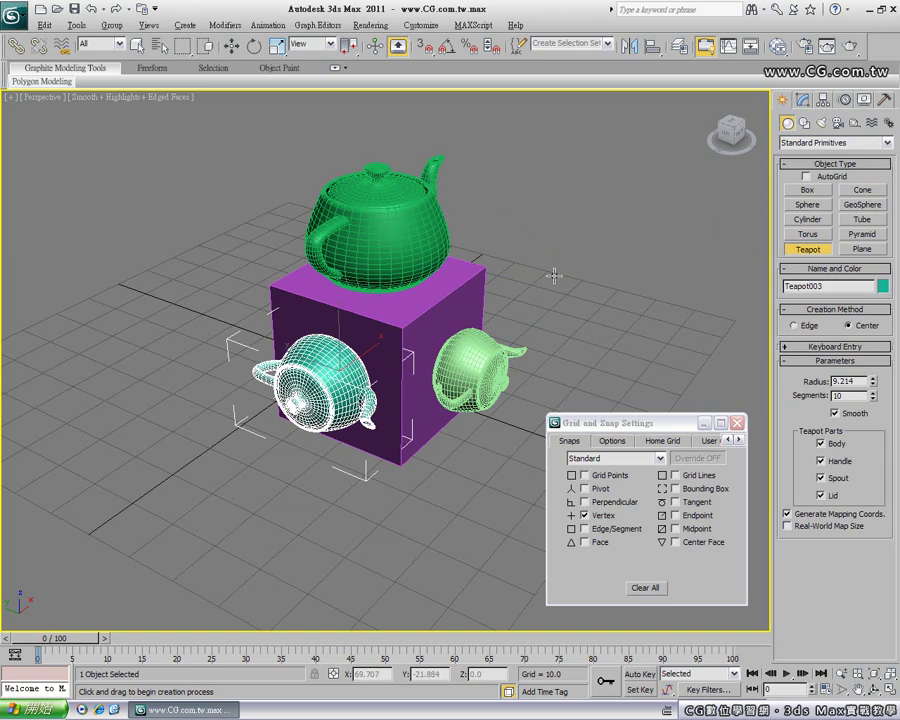
click(437, 128)
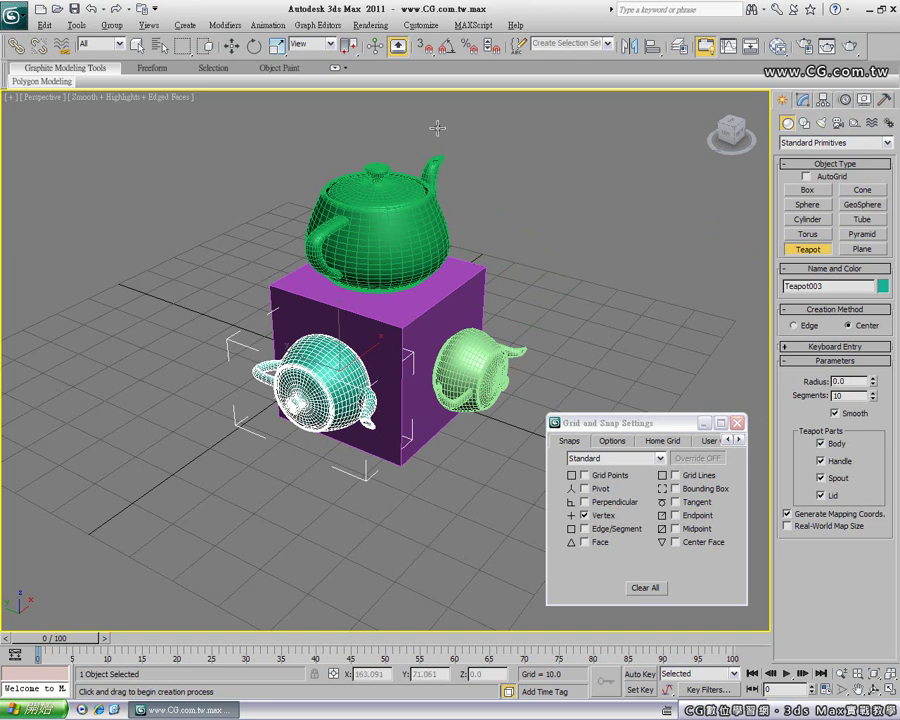
click(427, 50)
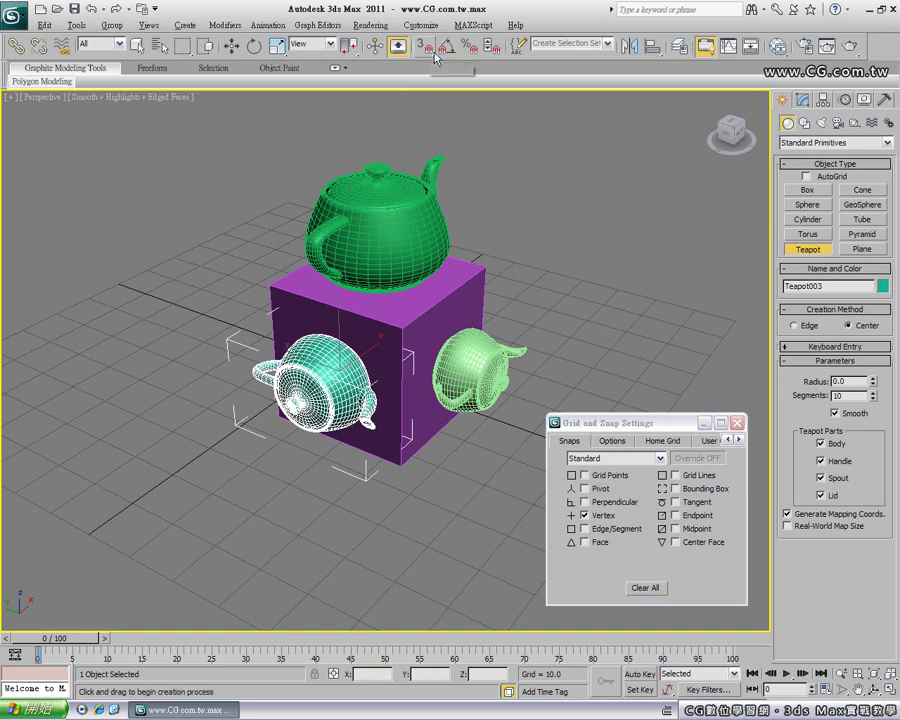
right_click(168, 293)
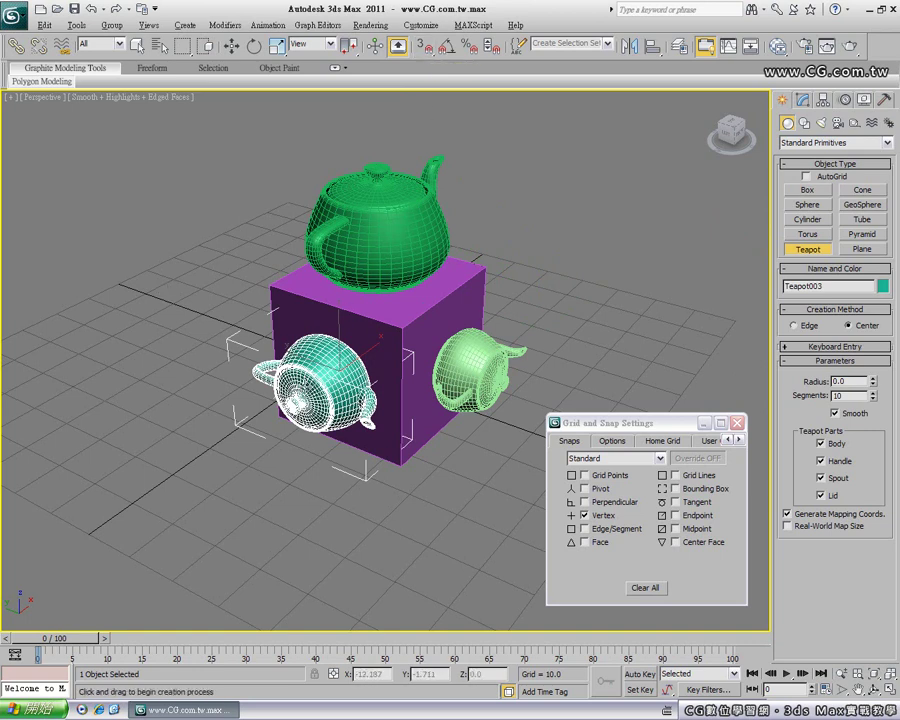
- Undo all three teapots with Ctrl+Z so only the purple cube remains
click(231, 46)
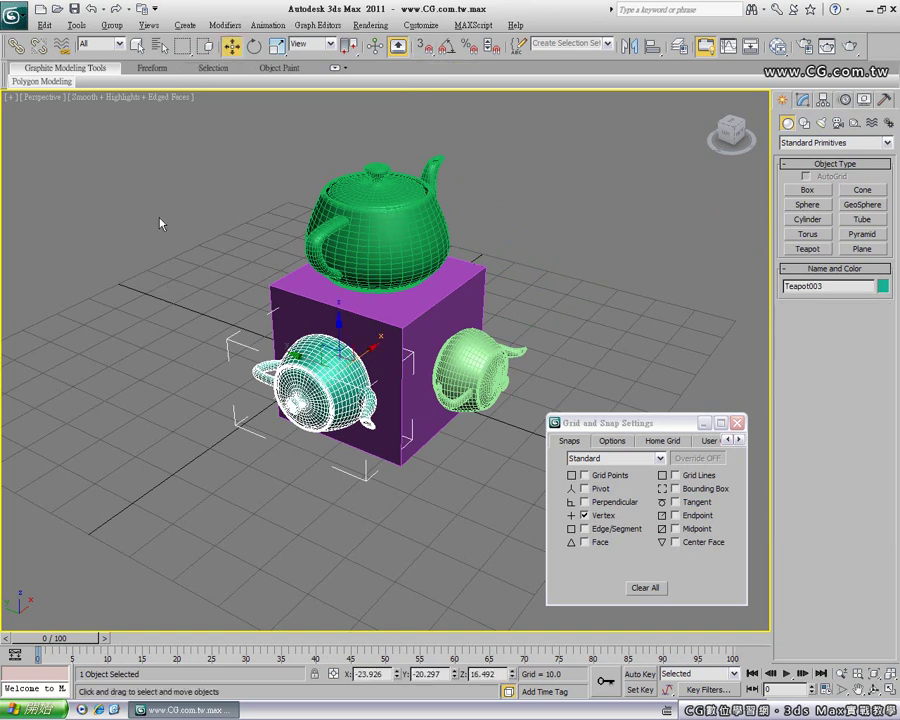
key(ctrl+z)
key(ctrl+z)
click(478, 381)
key(ctrl+z)
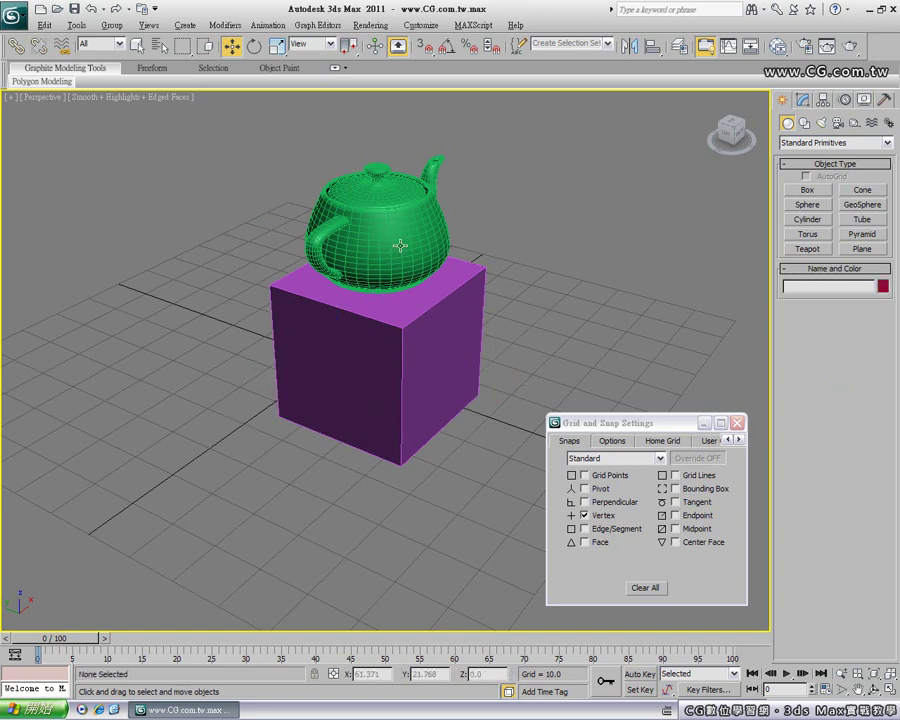
key(ctrl+z)
key(ctrl+z)
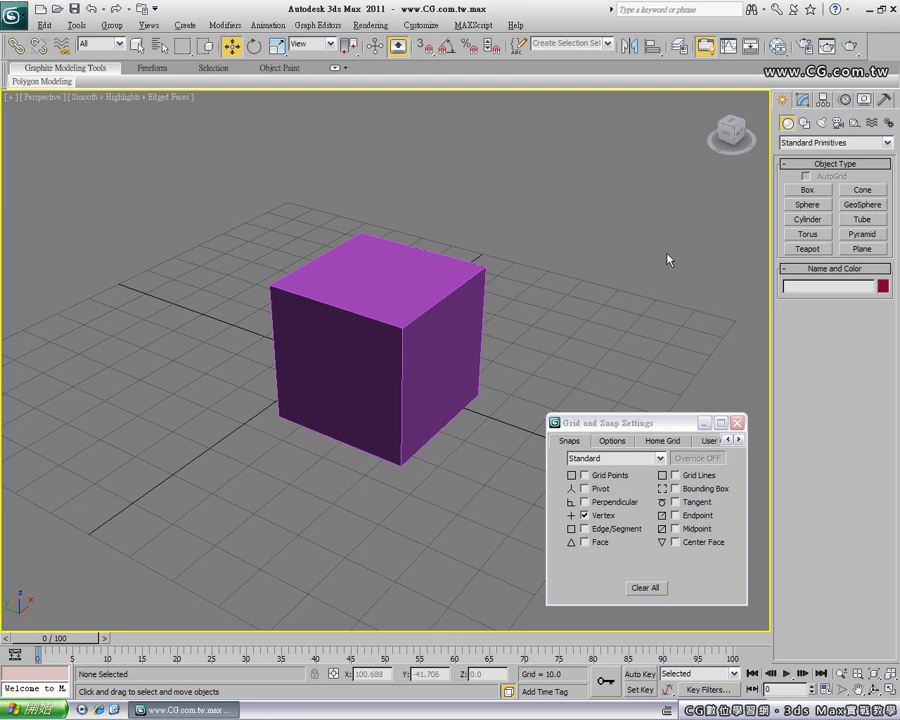
click(807, 206)
- Create Sphere001 on the grid left of the cube; undo a test sphere on the cube's top with AutoGrid off
drag(123, 424, 152, 454)
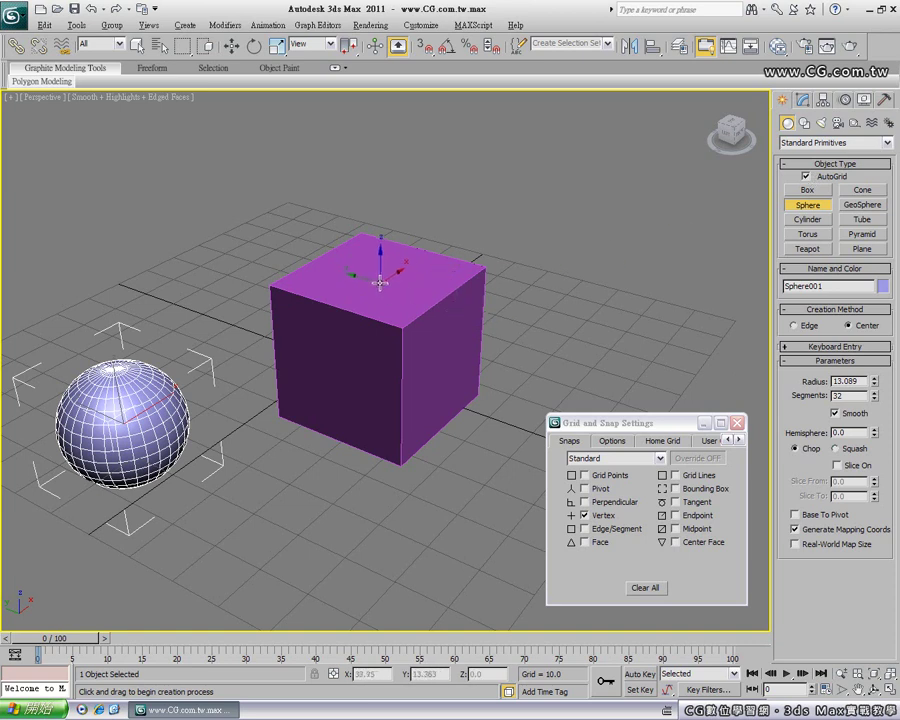
drag(380, 276, 408, 301)
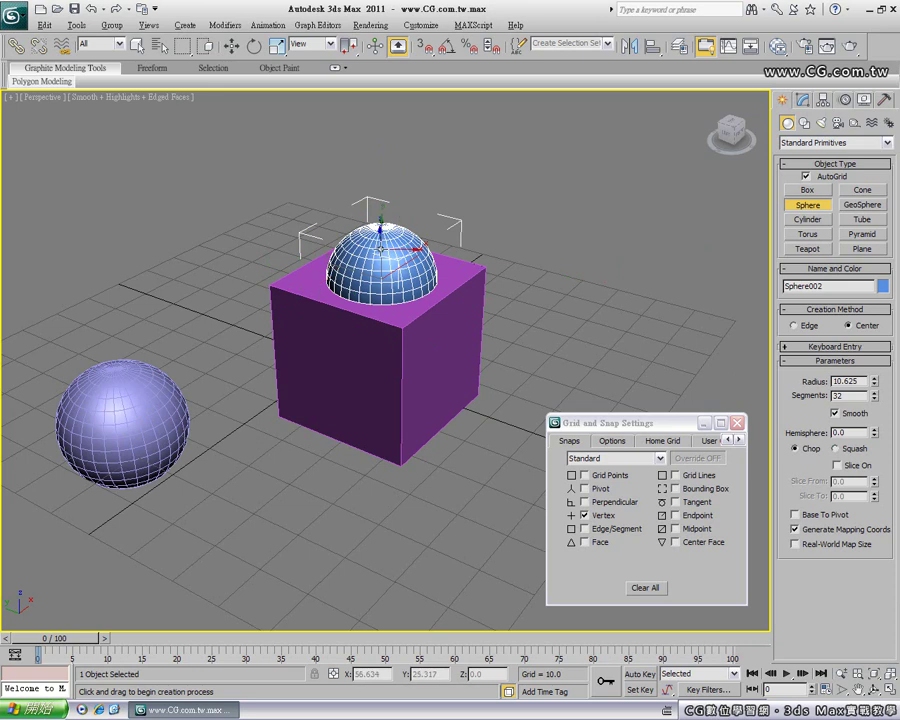
click(806, 176)
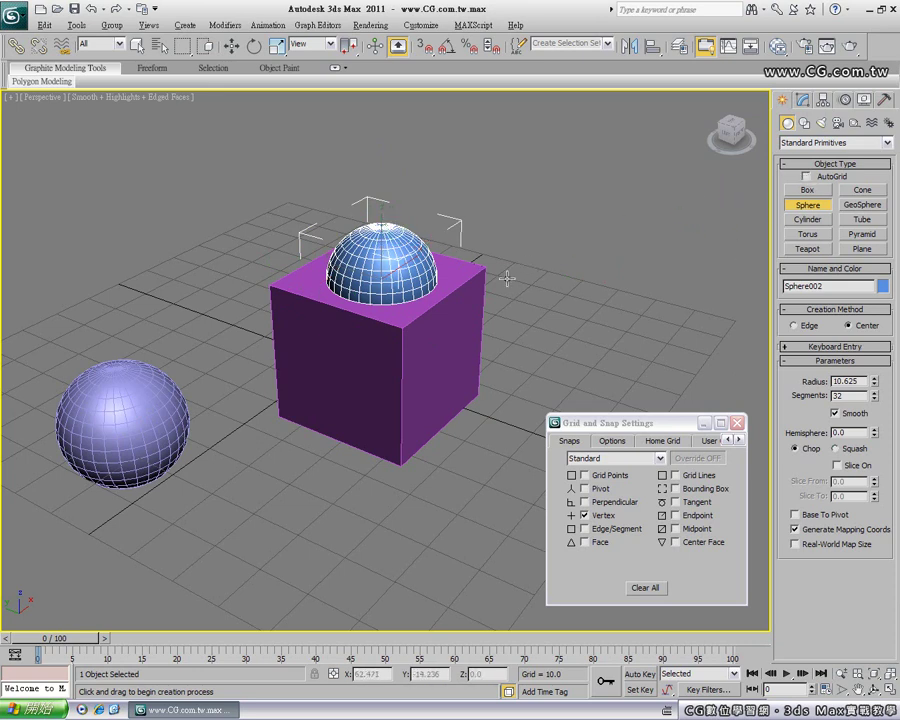
key(ctrl+z)
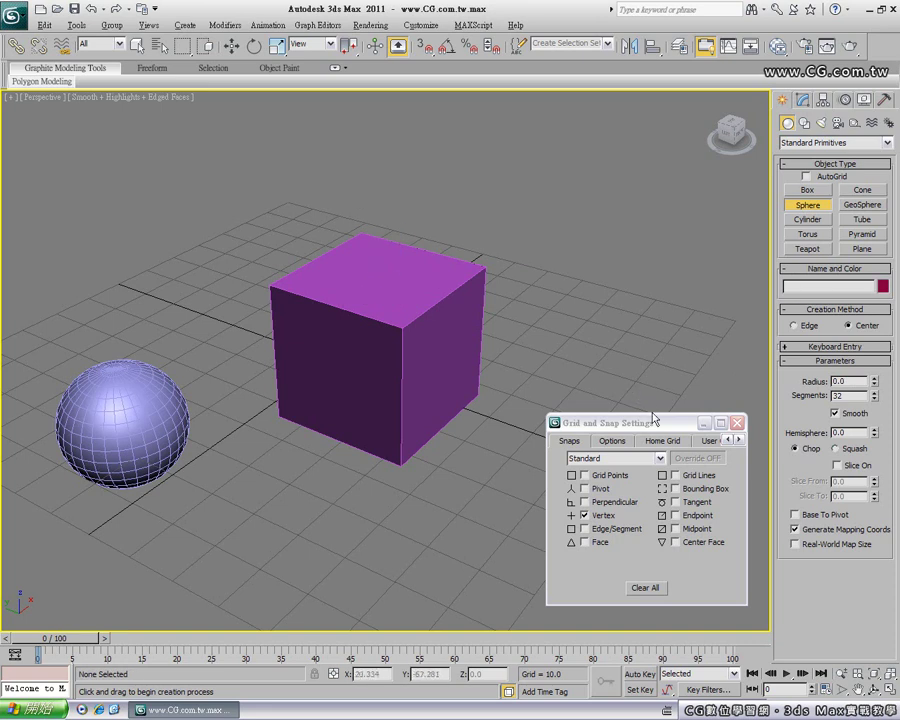
- Close Grid and Snap Settings, drag Sphere001 up over the cube, and restore the four-viewport layout
click(737, 423)
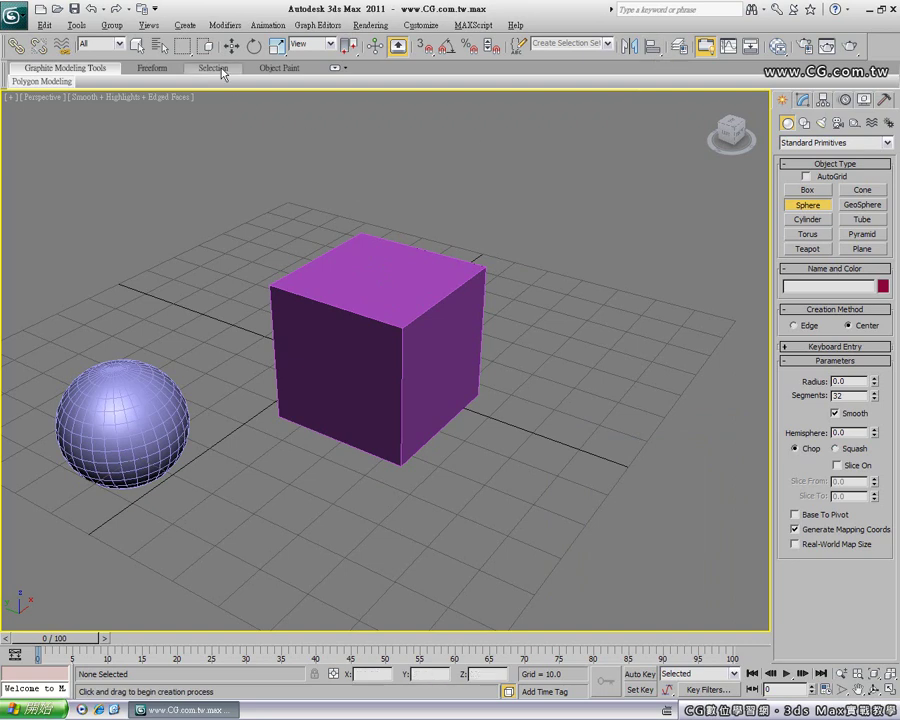
click(231, 46)
click(113, 385)
mouse_move(113, 385)
mouse_down()
mouse_move(108, 286)
mouse_move(341, 263)
mouse_move(377, 230)
mouse_move(377, 182)
mouse_move(356, 230)
mouse_up()
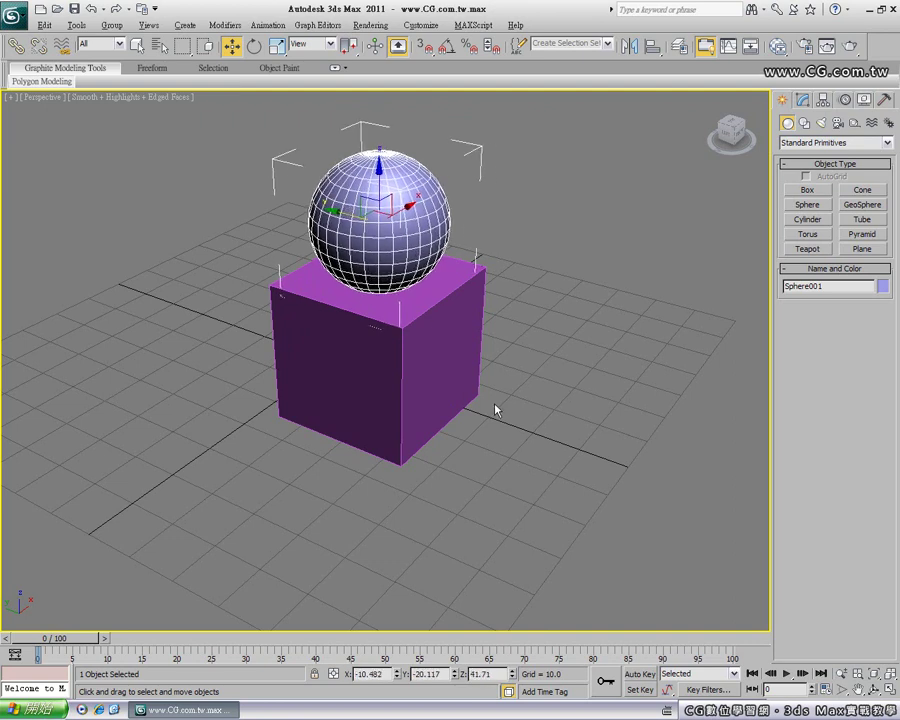
click(888, 690)
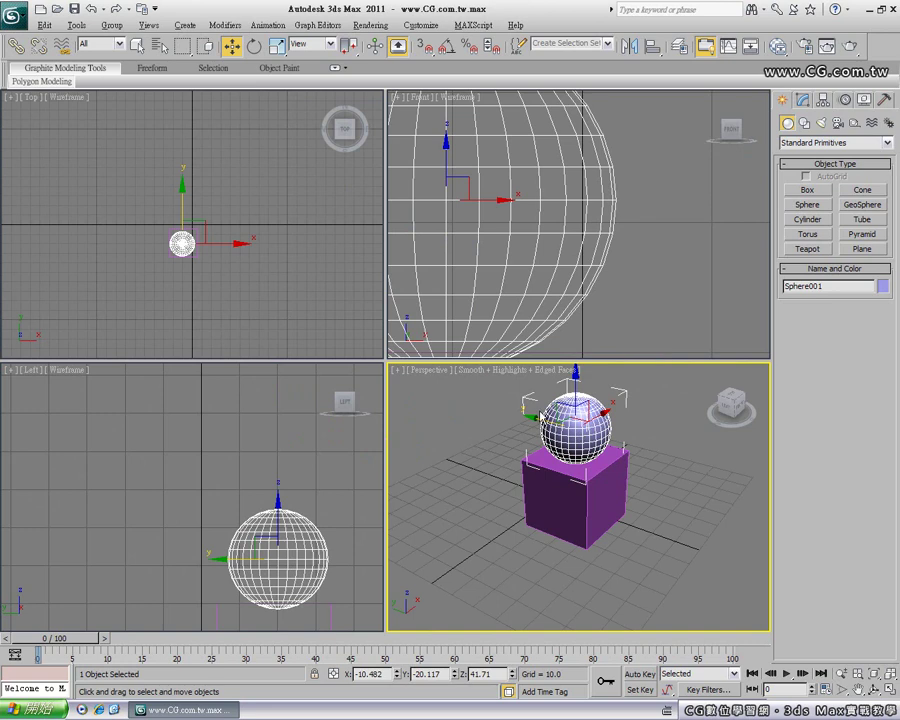
- In the Front view, frame the sphere and move it upward
middle_drag(460, 300, 536, 184)
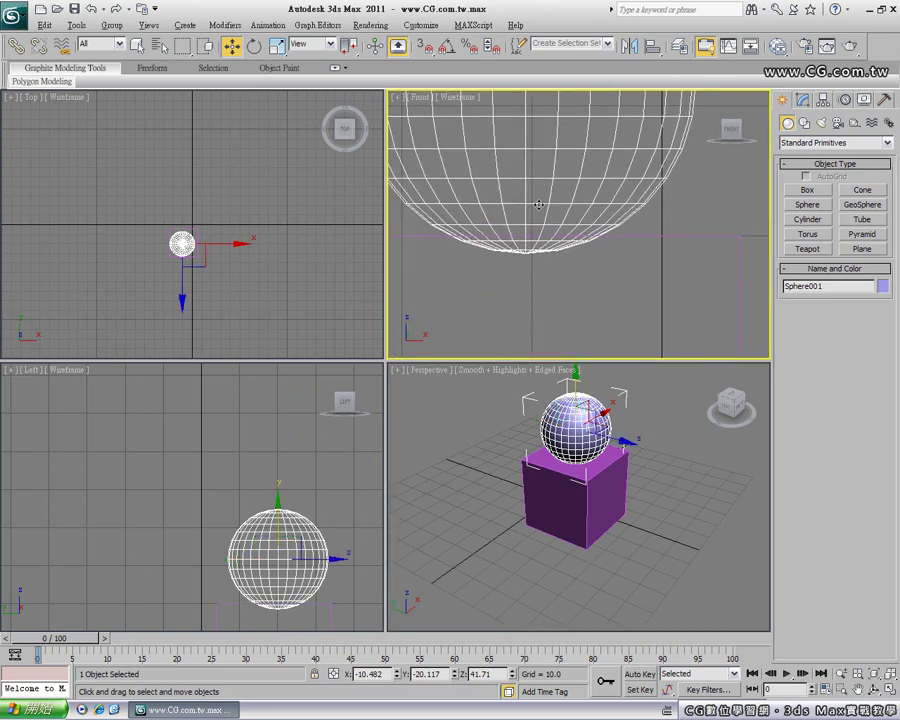
scroll(527, 180, down, 2)
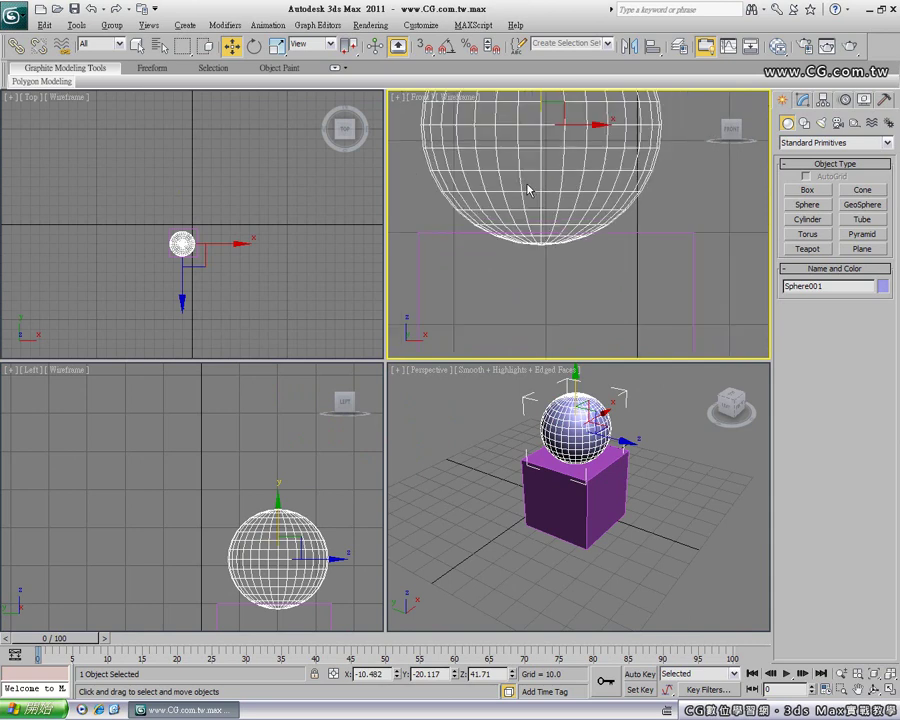
drag(552, 150, 543, 119)
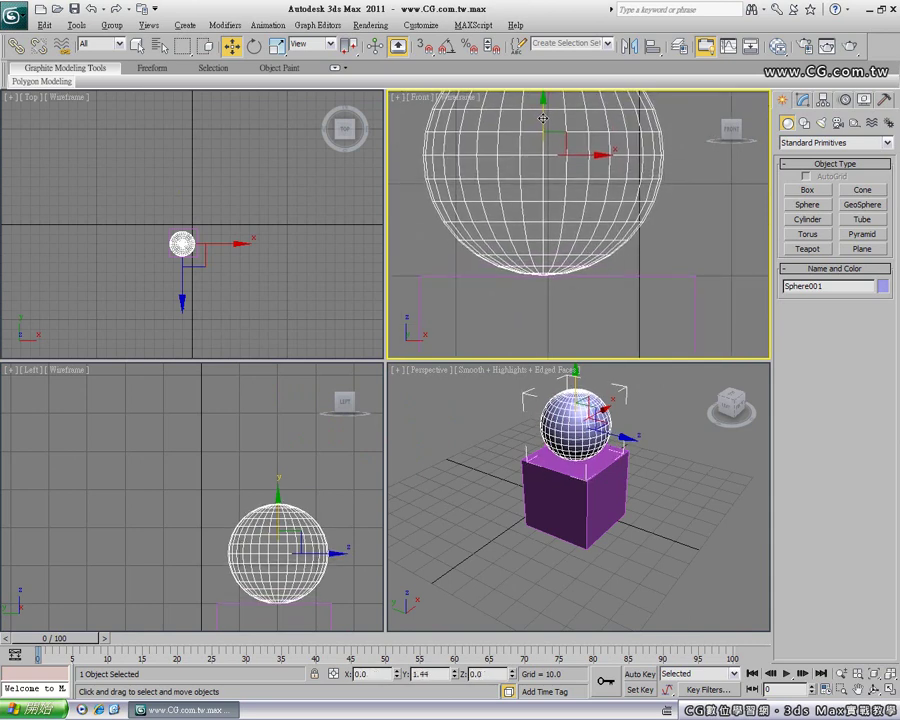
scroll(545, 285, up, 1)
scroll(548, 270, up, 2)
scroll(551, 258, up, 1)
scroll(551, 255, up, 1)
scroll(588, 266, up, 1)
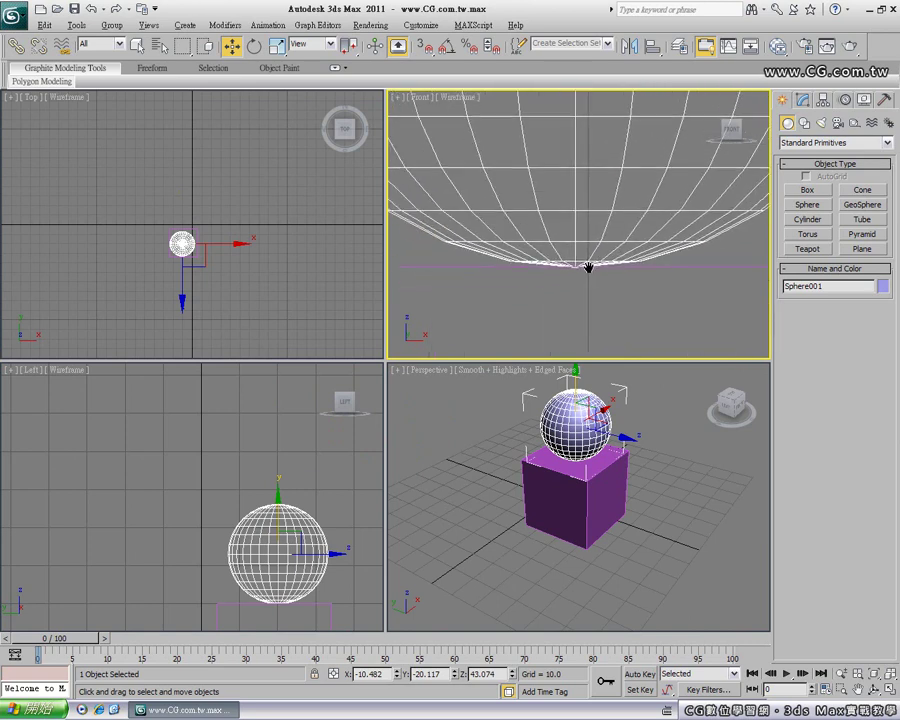
scroll(584, 284, up, 1)
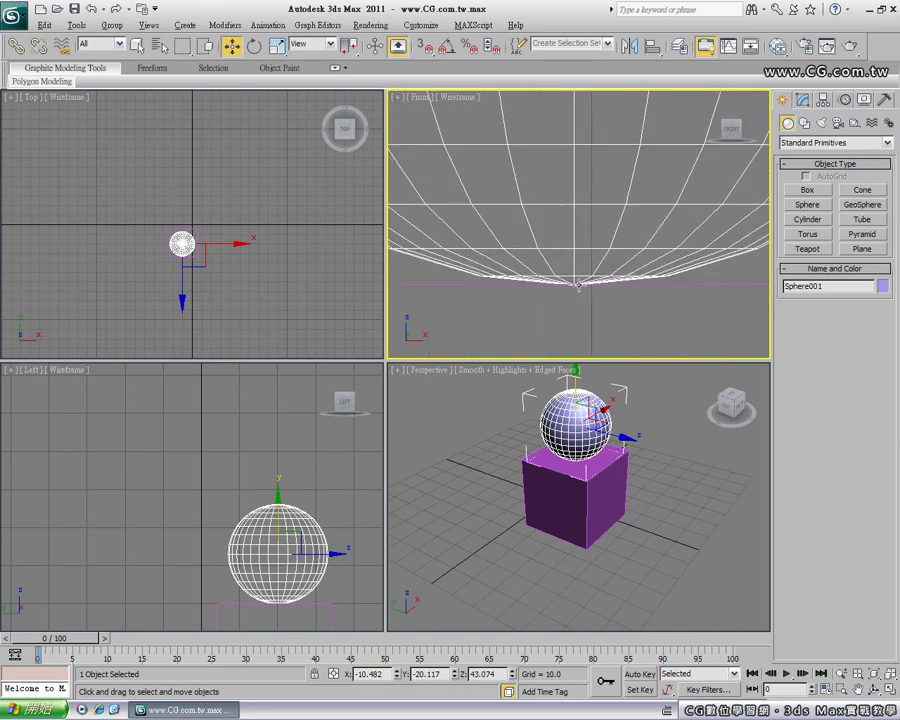
scroll(579, 287, down, 2)
scroll(577, 265, down, 1)
scroll(578, 250, down, 1)
scroll(590, 215, down, 1)
- Move the sphere left along X and Y to X -56.411, Y -10.865, Z 43.074; maximize Perspective
drag(603, 178, 502, 363)
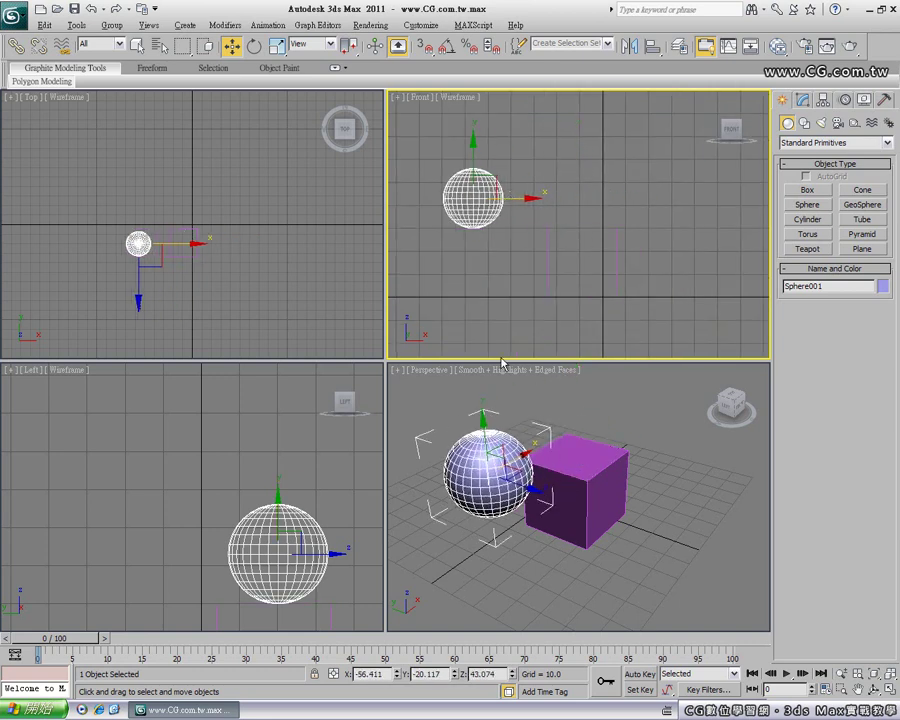
mouse_move(590, 460)
mouse_down()
mouse_move(555, 474)
mouse_move(598, 524)
mouse_move(606, 516)
mouse_move(570, 483)
mouse_move(600, 469)
mouse_move(606, 545)
mouse_move(626, 548)
mouse_up()
click(452, 460)
drag(452, 460, 430, 453)
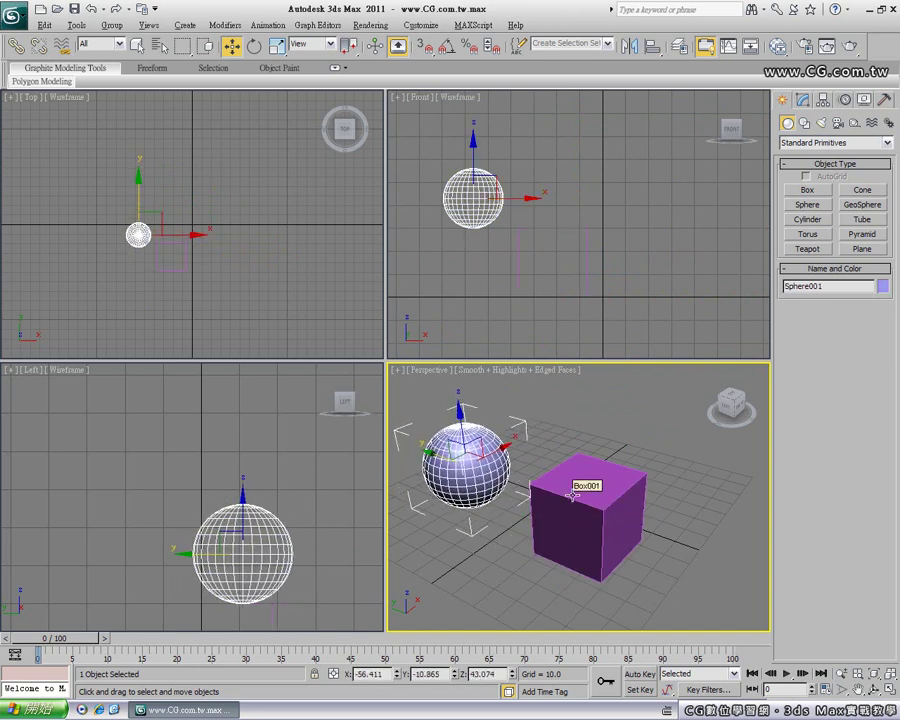
key(alt+w)
mouse_move(452, 424)
alt+middle_down()
mouse_move(351, 370)
mouse_move(393, 387)
mouse_move(372, 381)
alt+middle_up()
click(227, 141)
click(260, 280)
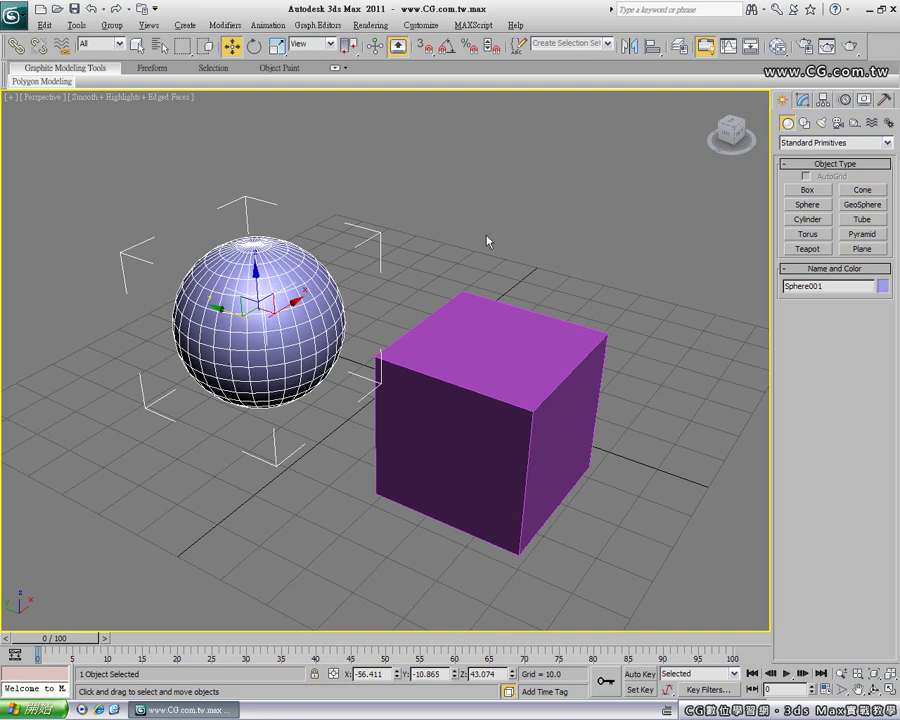
- Align Sphere001 to Box001 with X, Y and Z Position all unchecked, dialog moved aside
click(652, 47)
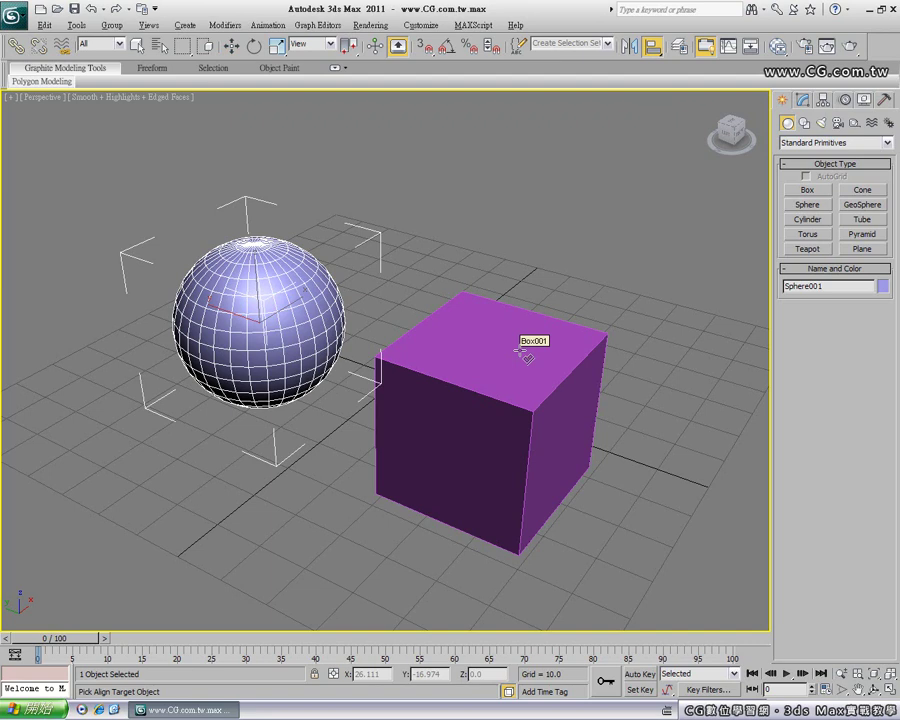
click(523, 352)
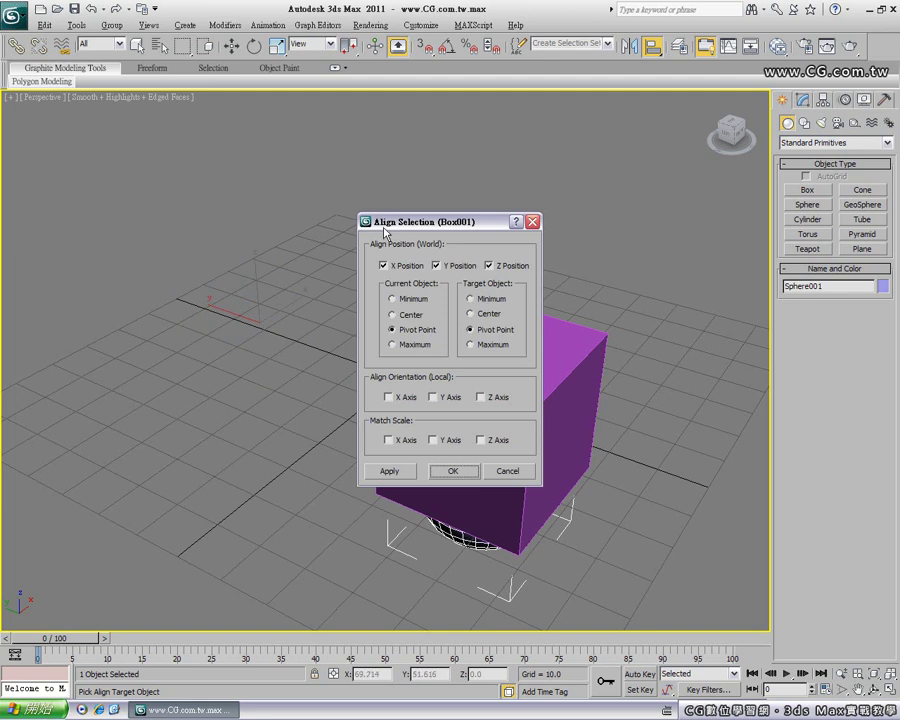
drag(384, 231, 692, 340)
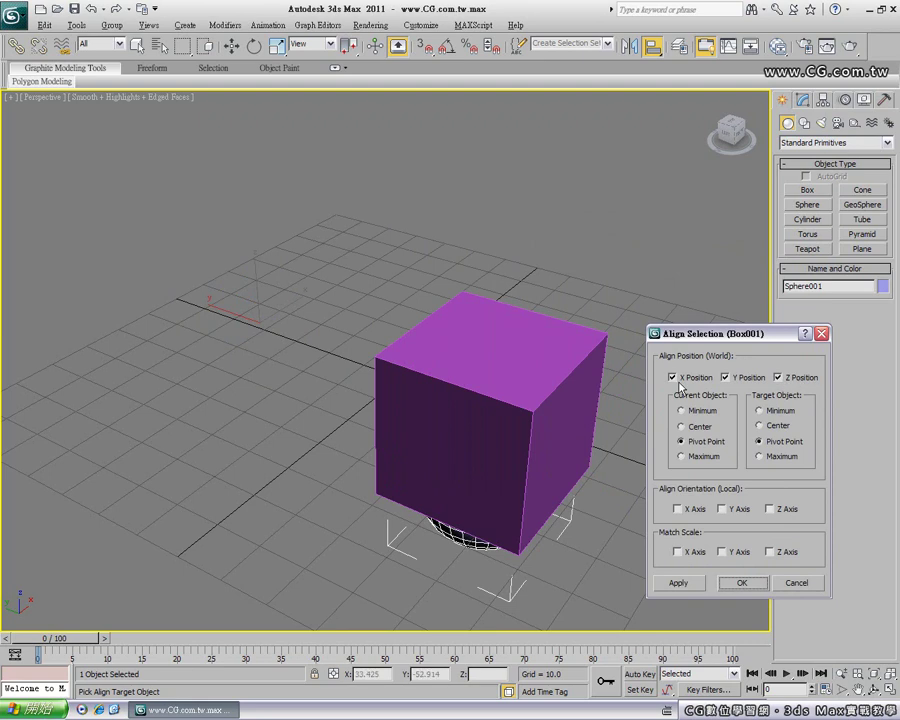
click(674, 378)
click(726, 378)
click(726, 378)
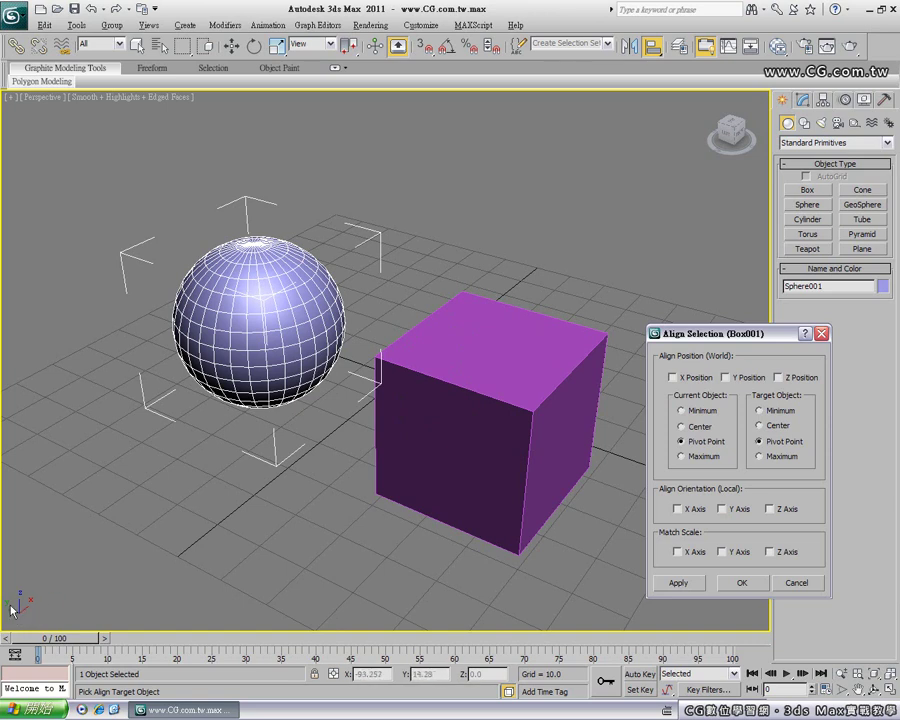
- Enable X and Y Position so the sphere centres over the cube by pivot point
click(672, 378)
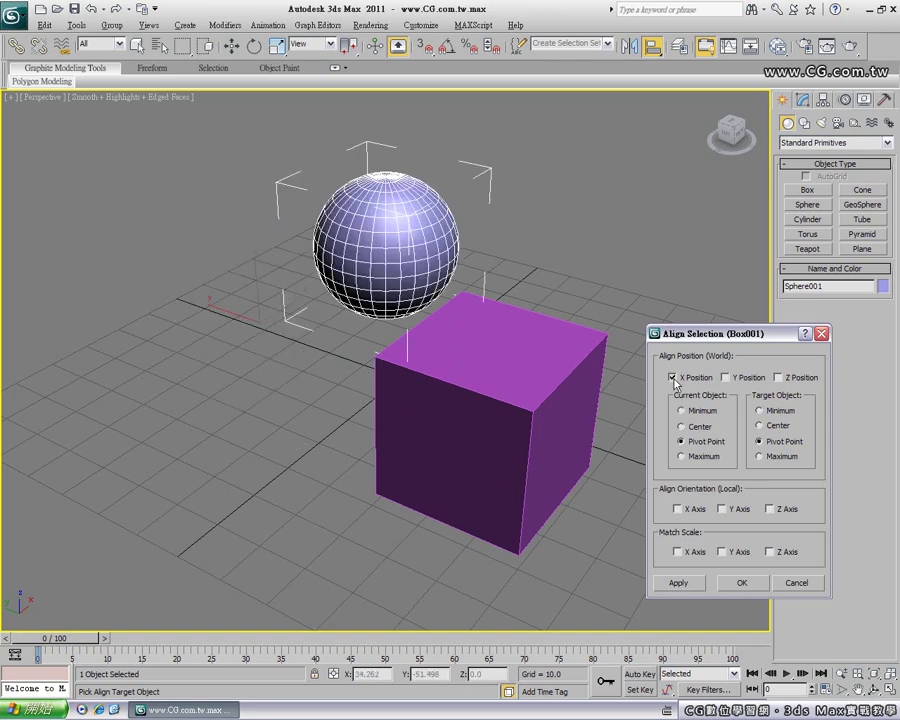
click(725, 378)
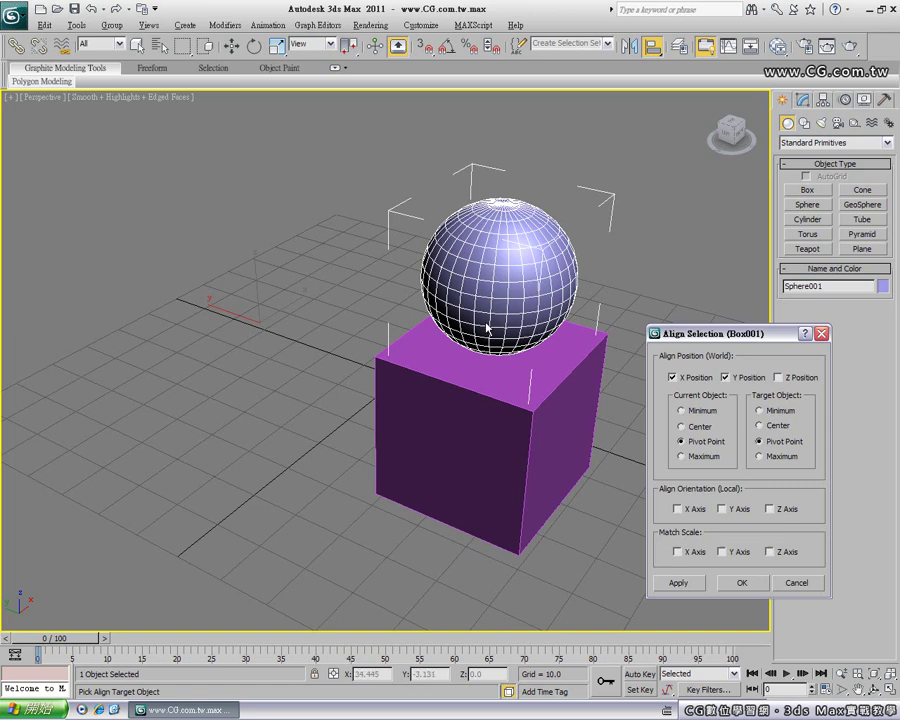
- Apply the X/Y alignment and orbit the Perspective view to inspect the sphere over the cube
click(743, 584)
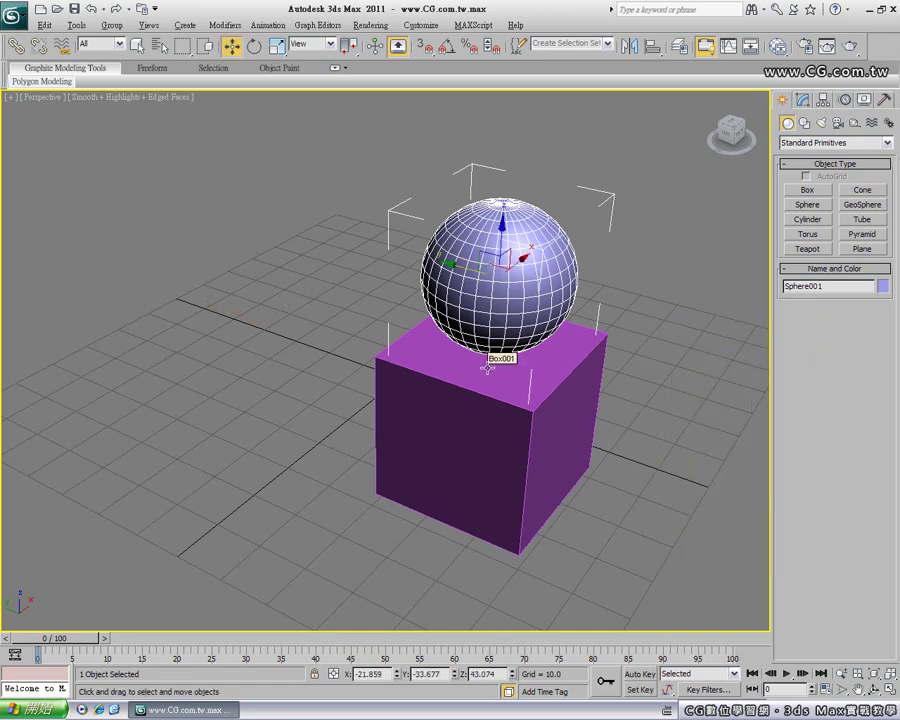
mouse_move(526, 410)
alt+middle_down()
mouse_move(510, 410)
mouse_move(546, 335)
alt+middle_up()
alt+middle_drag(542, 257, 518, 293)
mouse_move(556, 420)
alt+middle_down()
mouse_move(523, 306)
mouse_move(511, 321)
mouse_move(522, 422)
mouse_move(460, 380)
mouse_move(420, 312)
alt+middle_up()
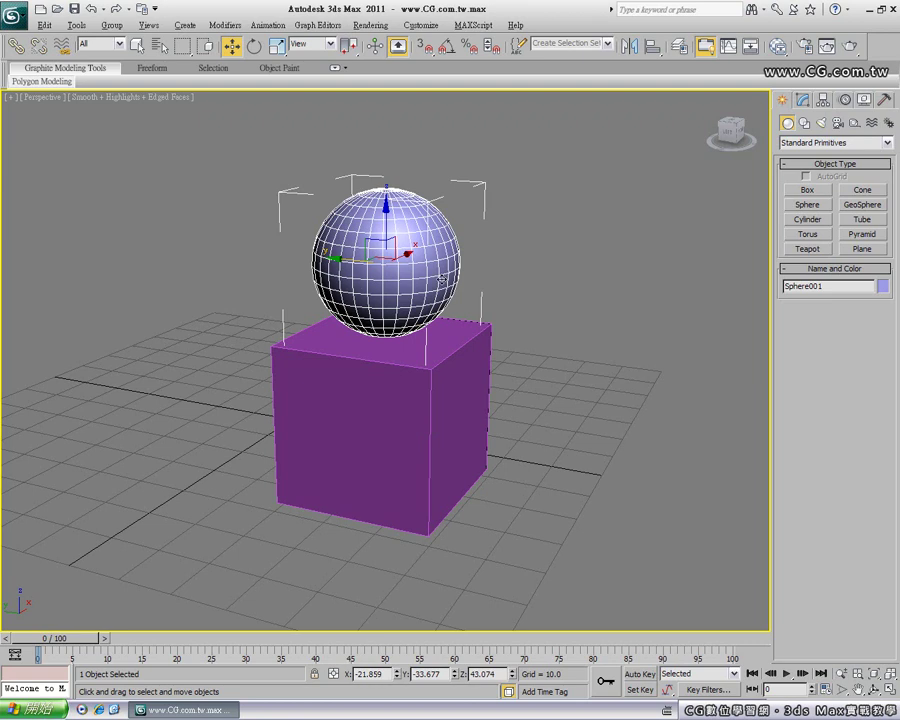
- Raise the sphere along Z to 52.641 above the cube, then reselect only the sphere
click(440, 179)
click(386, 235)
drag(387, 219, 390, 170)
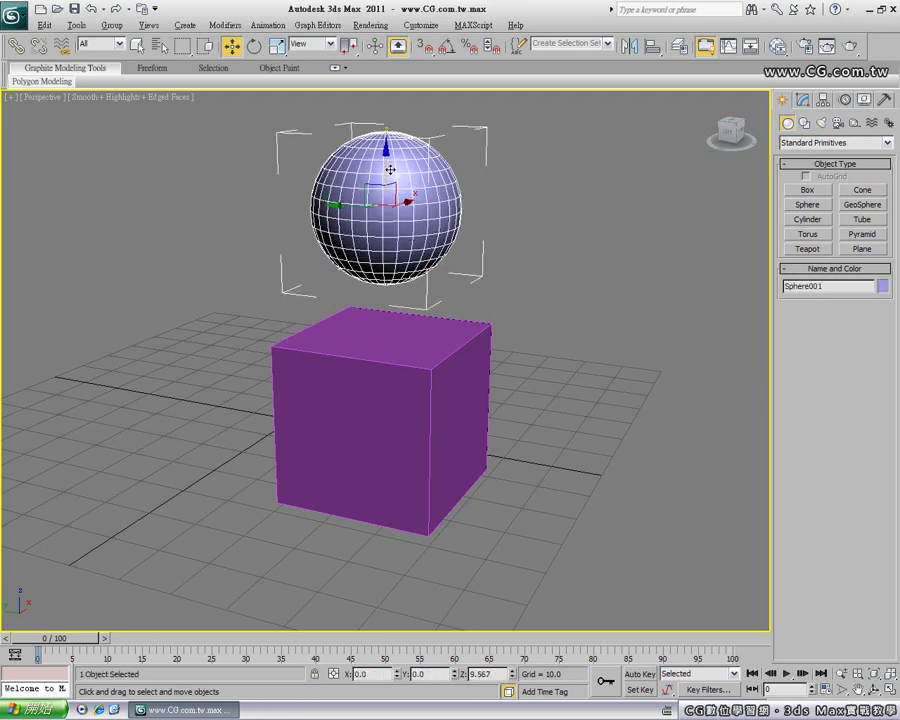
ctrl+click(402, 367)
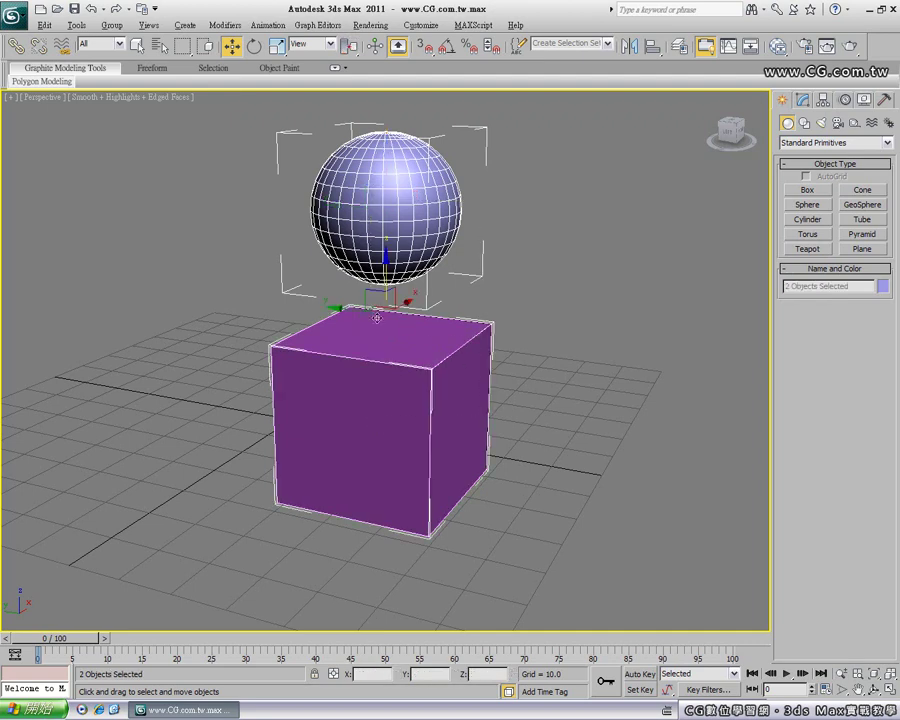
drag(377, 318, 143, 293)
middle_drag(248, 373, 468, 411)
mouse_move(360, 318)
alt+middle_down()
mouse_move(352, 372)
mouse_move(456, 432)
mouse_move(414, 426)
mouse_move(424, 446)
mouse_move(411, 447)
alt+middle_up()
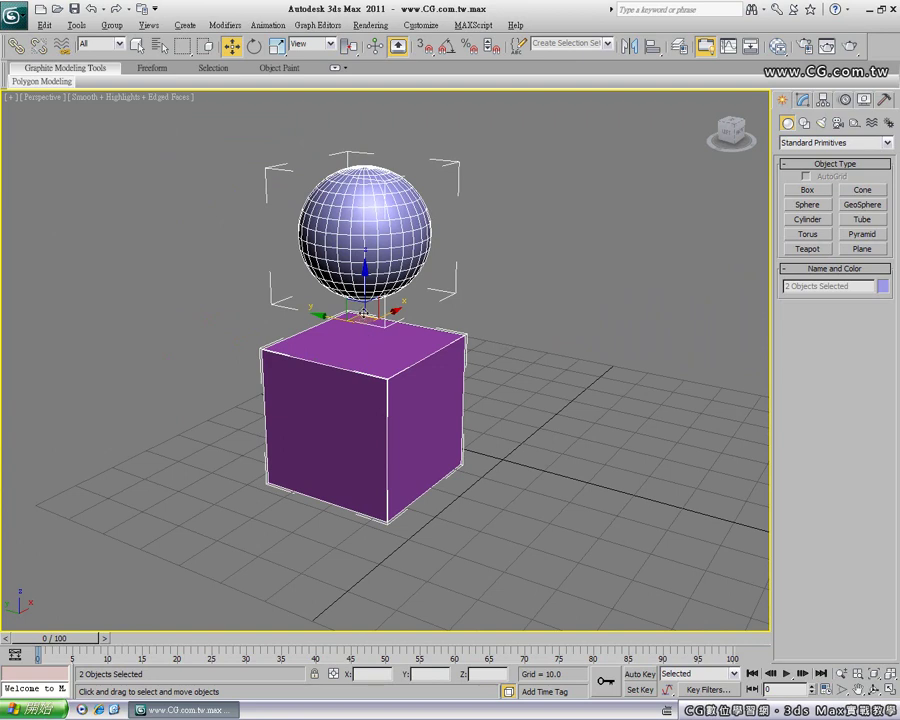
mouse_move(502, 393)
alt+middle_down()
mouse_move(482, 392)
mouse_move(490, 394)
alt+middle_up()
click(545, 285)
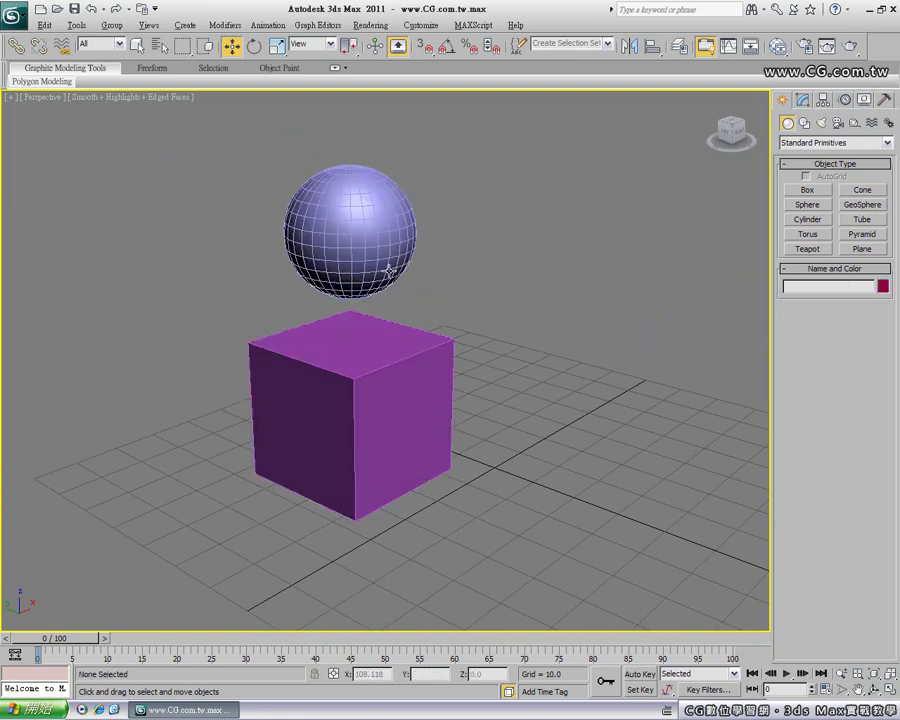
click(352, 255)
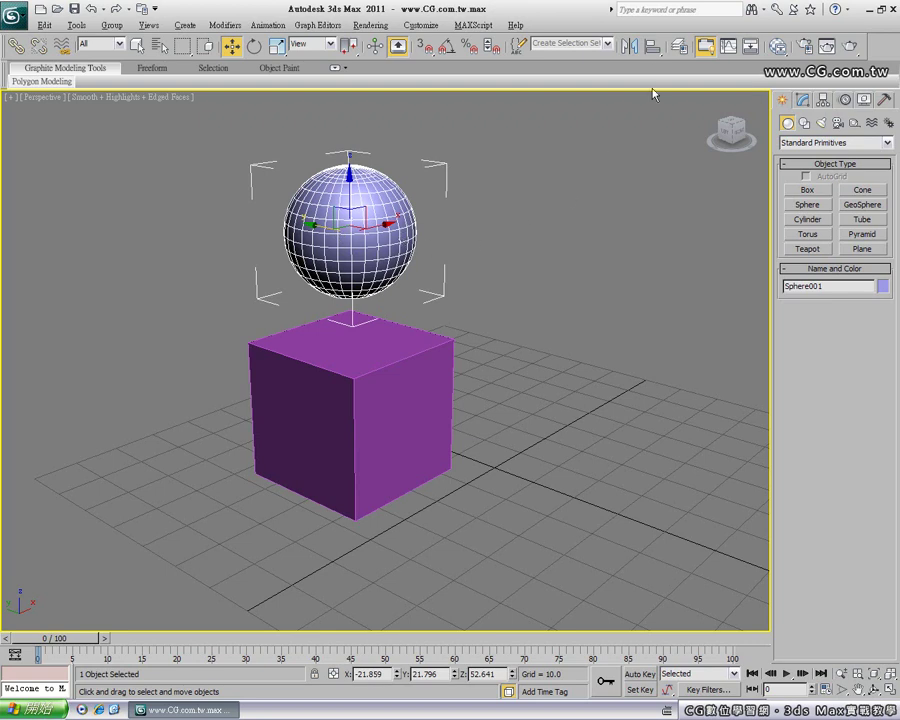
- Align Sphere001 to Box001 on Z Position only, with X and Y Position unchecked
click(652, 47)
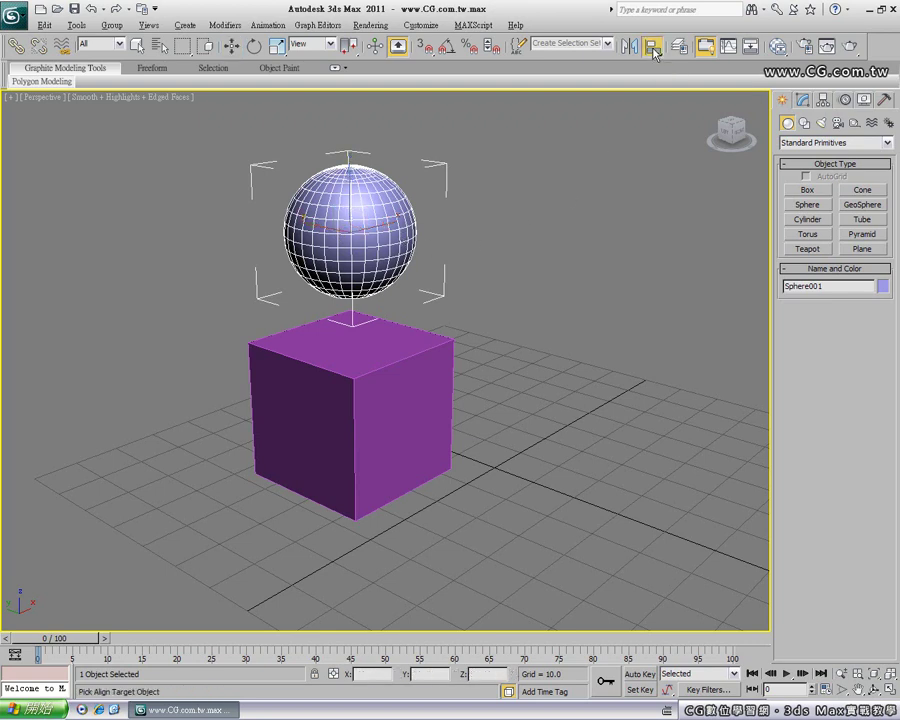
click(418, 388)
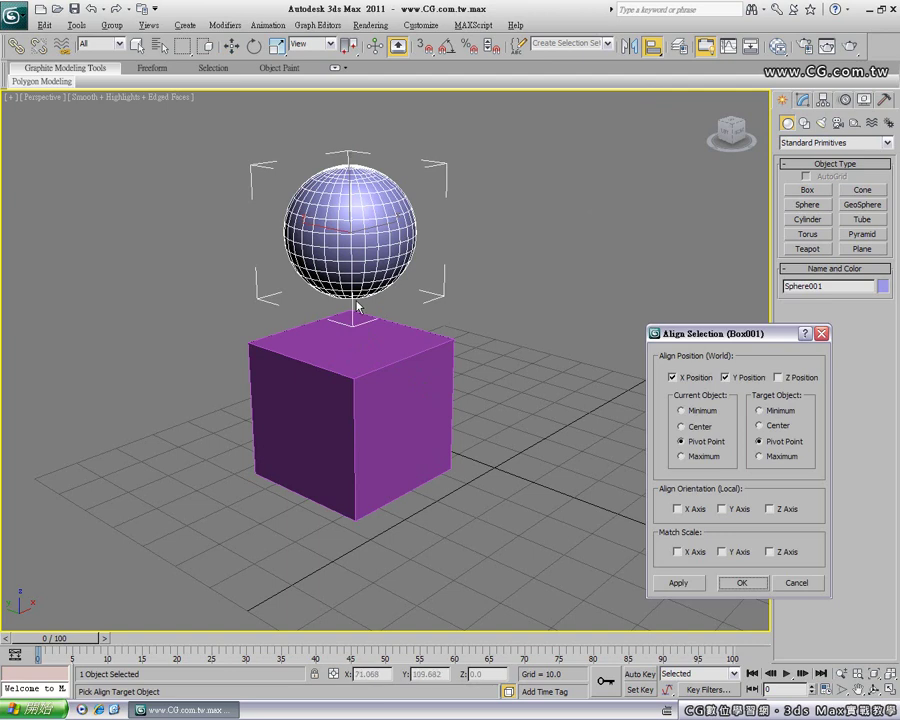
click(672, 378)
click(725, 377)
click(779, 378)
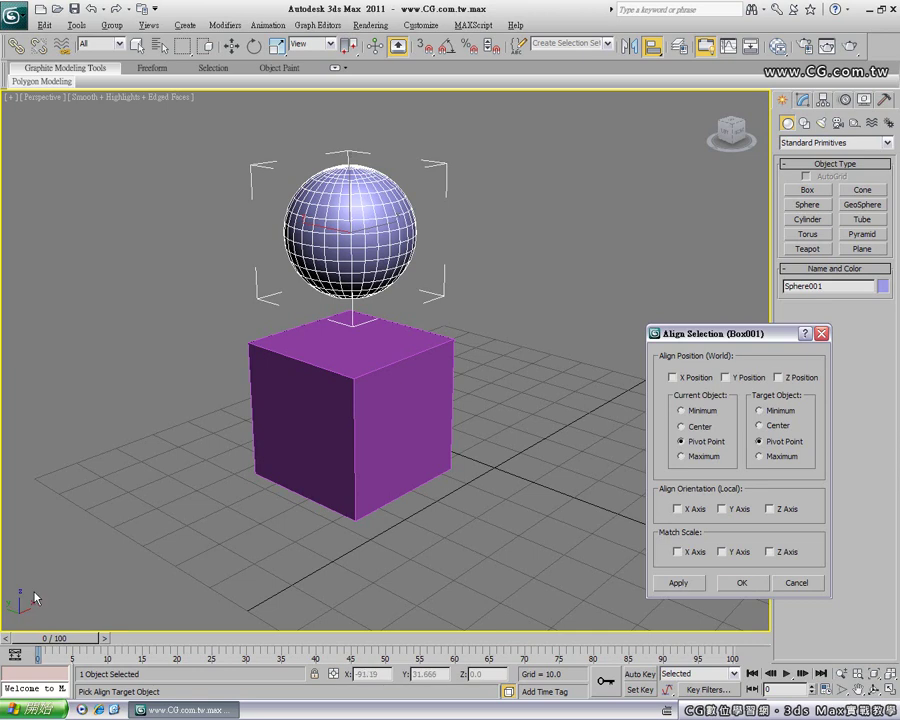
click(779, 378)
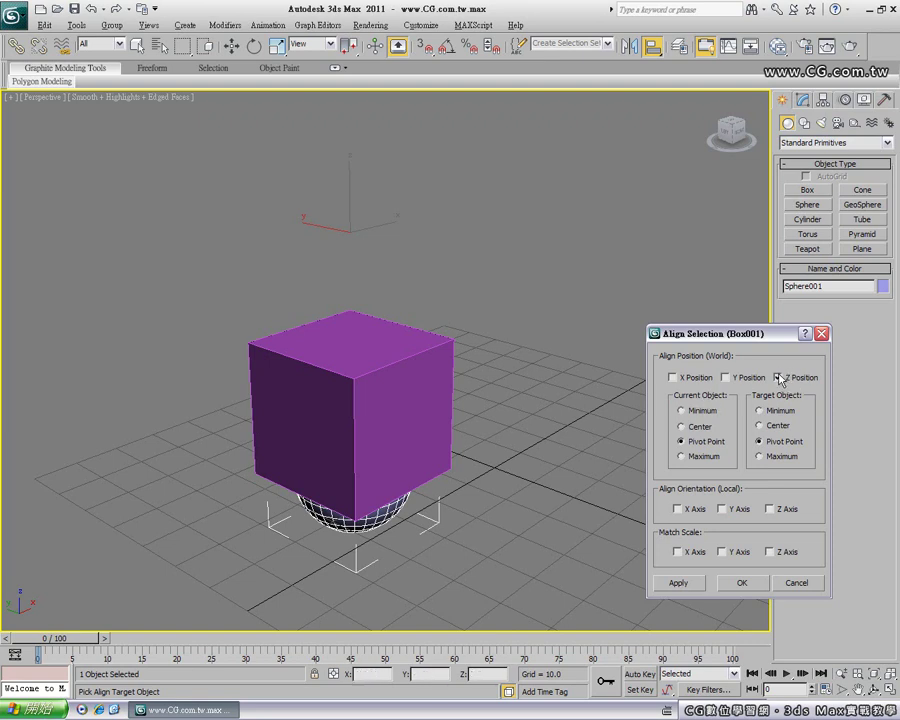
- Try the Current and Target Object options, settling on sphere Minimum to cube Maximum for Z
click(690, 457)
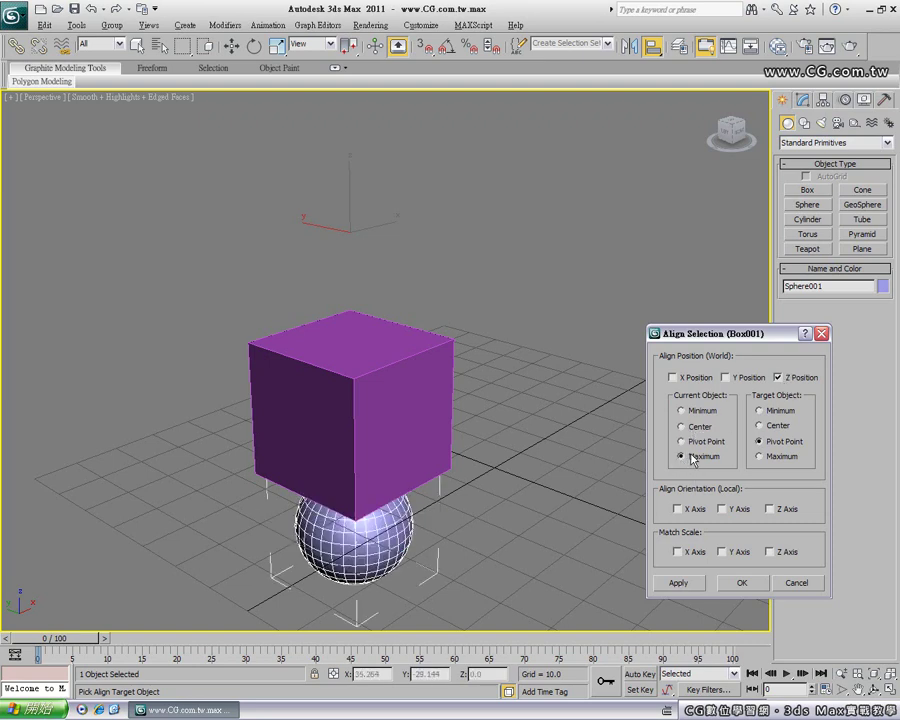
click(693, 414)
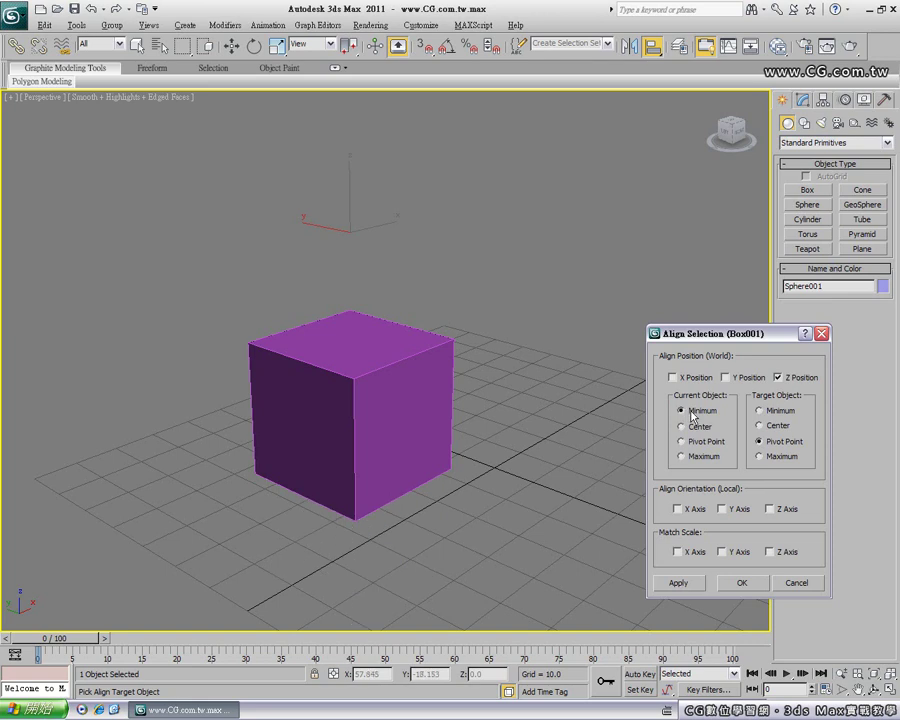
click(683, 427)
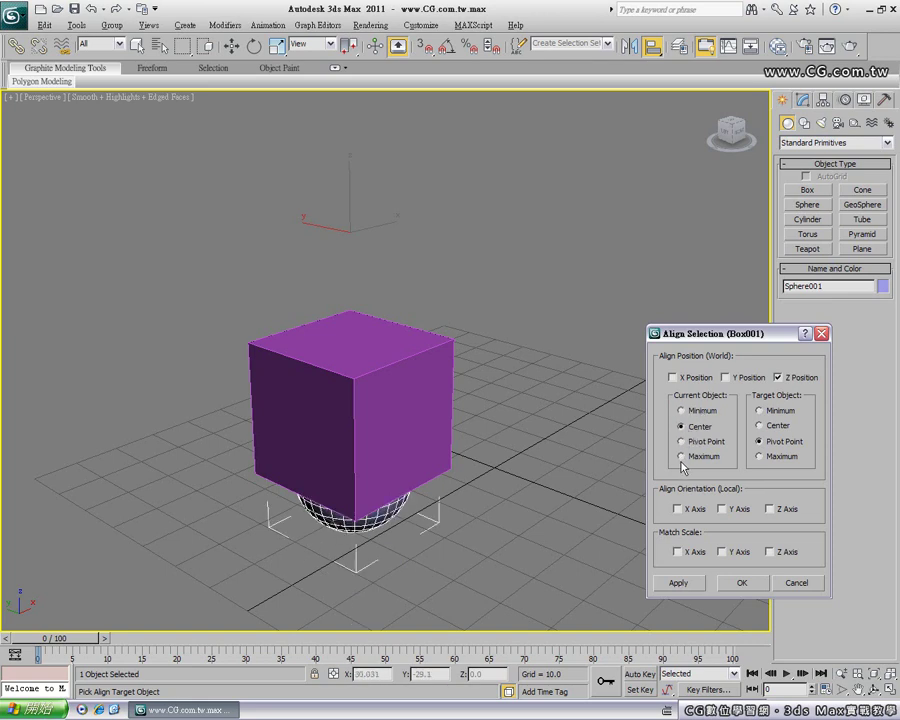
click(681, 457)
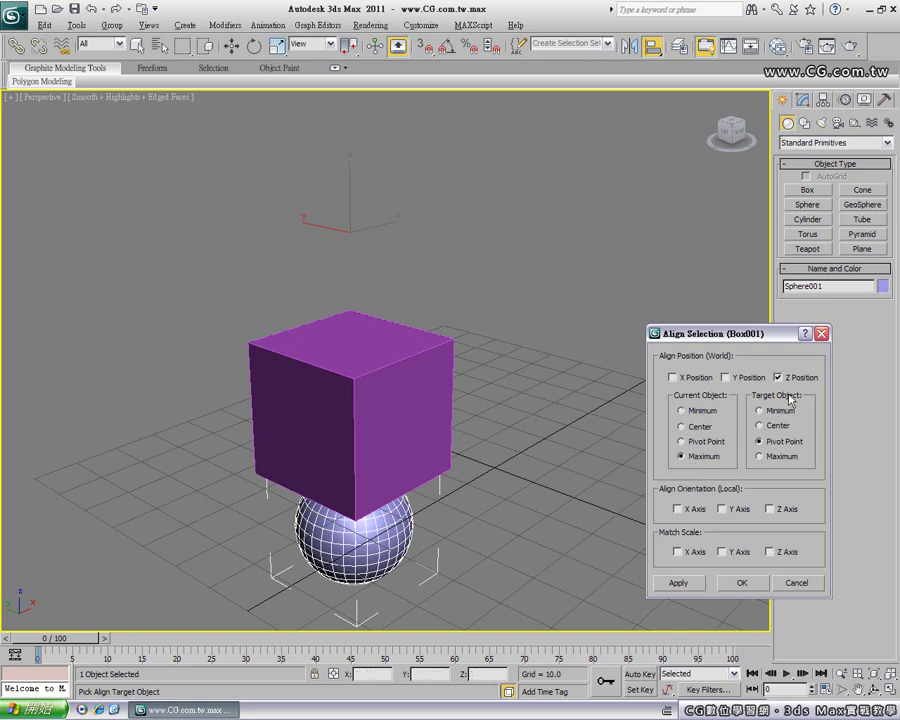
click(760, 411)
click(760, 426)
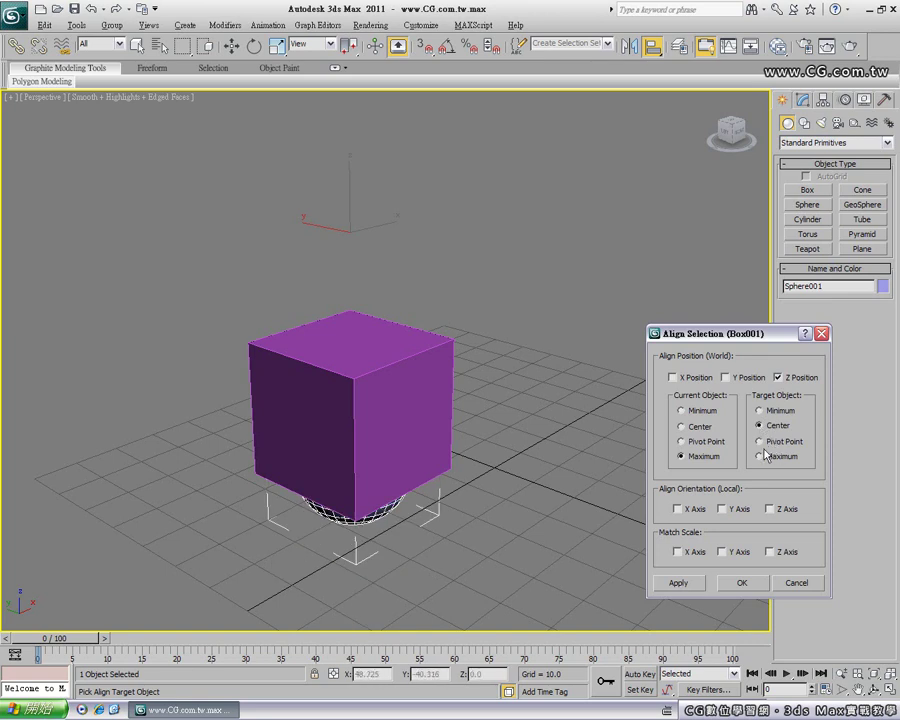
click(760, 456)
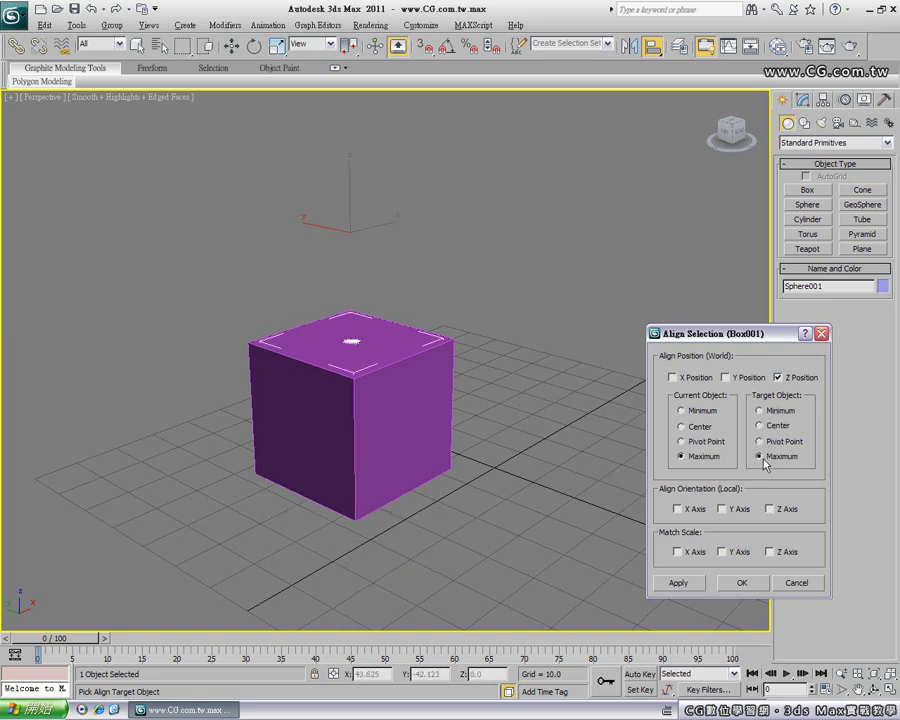
click(682, 411)
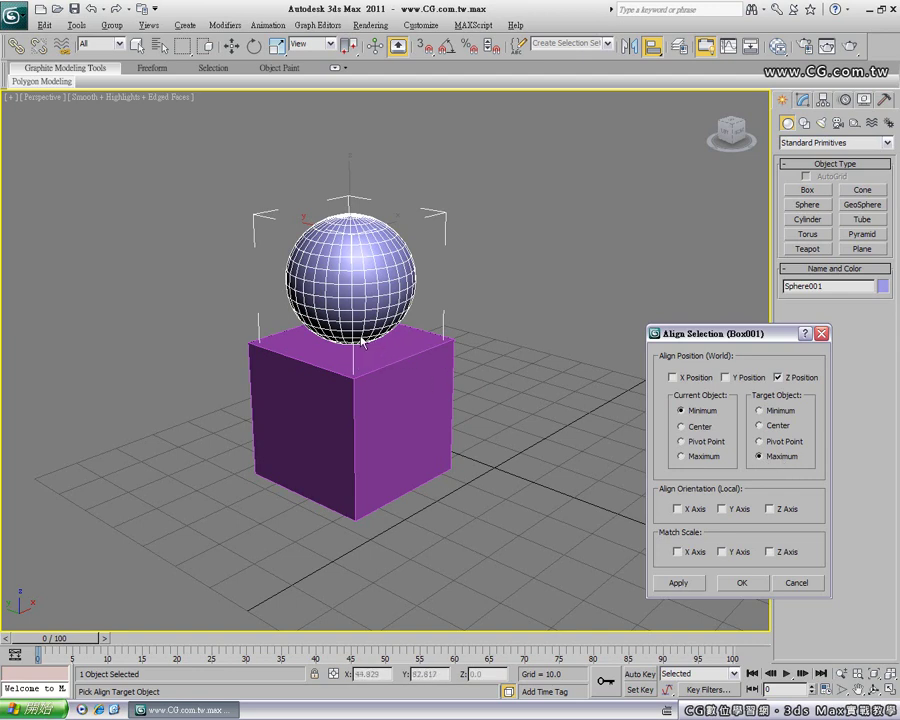
- Apply the alignment so the sphere sits on the cube at Z 43.089, then restore the four viewports
click(741, 583)
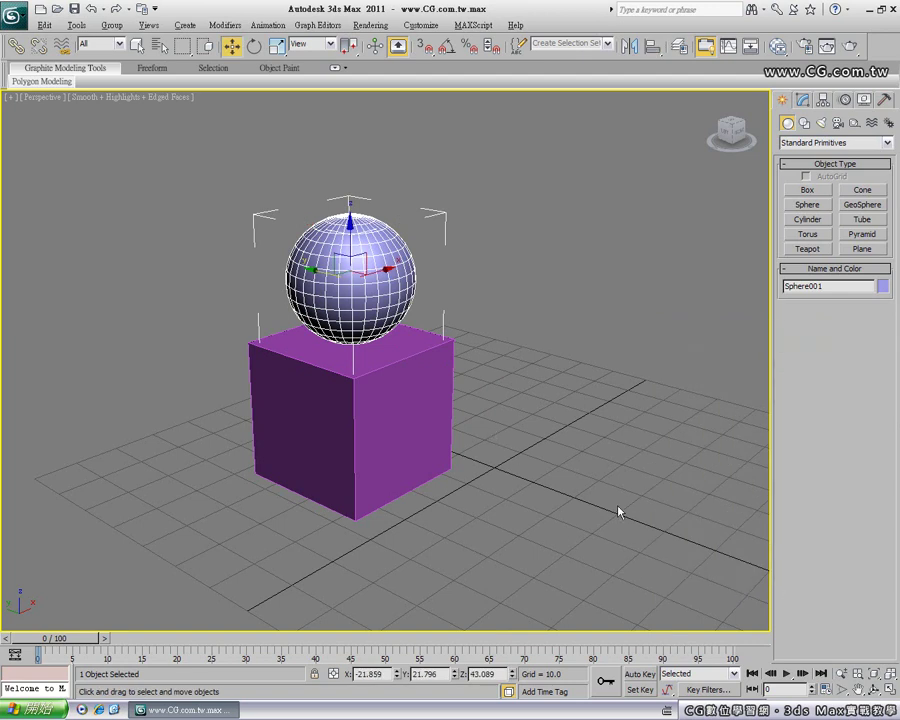
key(alt+w)
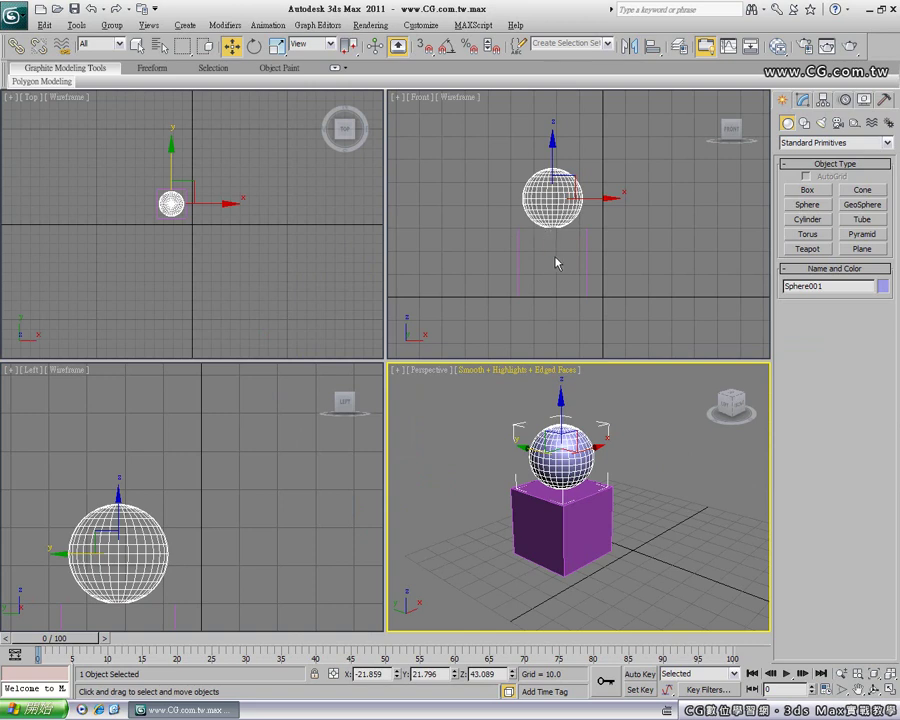
right_click(551, 263)
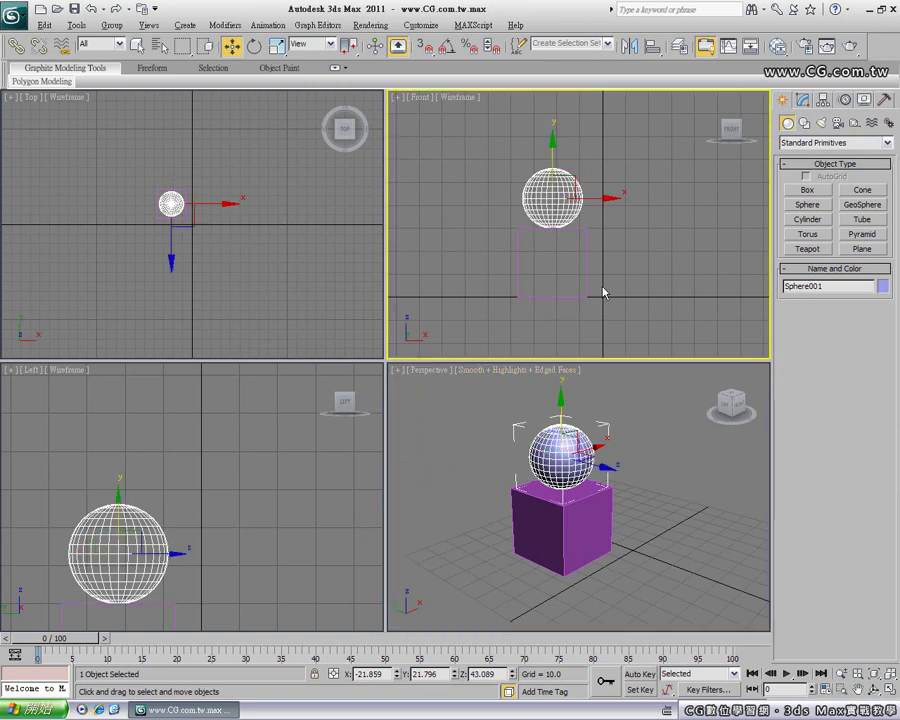
click(843, 690)
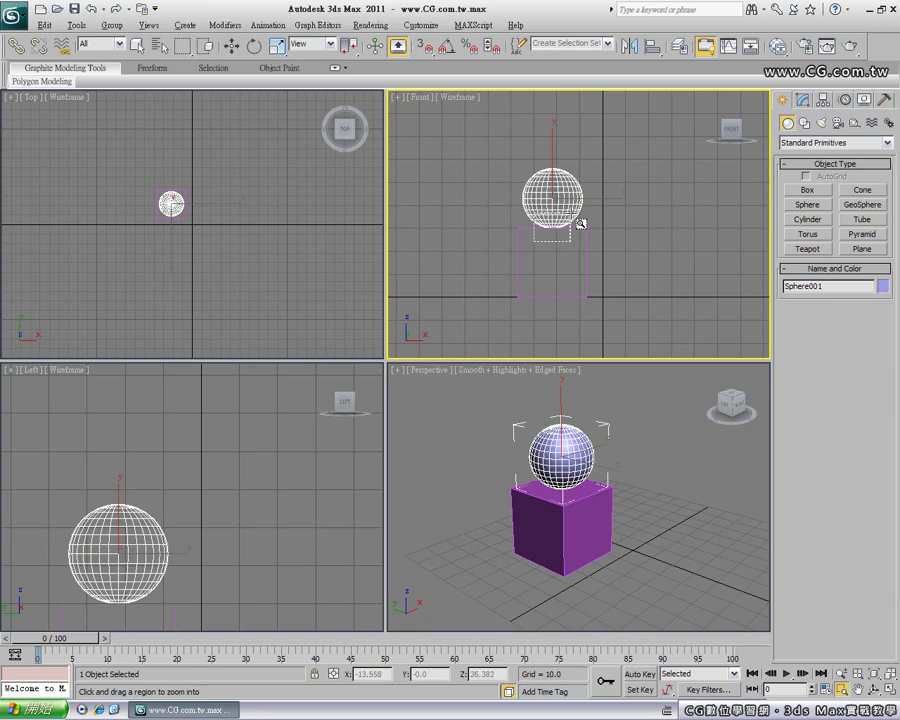
- Zoom in on the sphere-cube contact point and maximize the Front view
drag(536, 243, 580, 226)
key(alt+w)
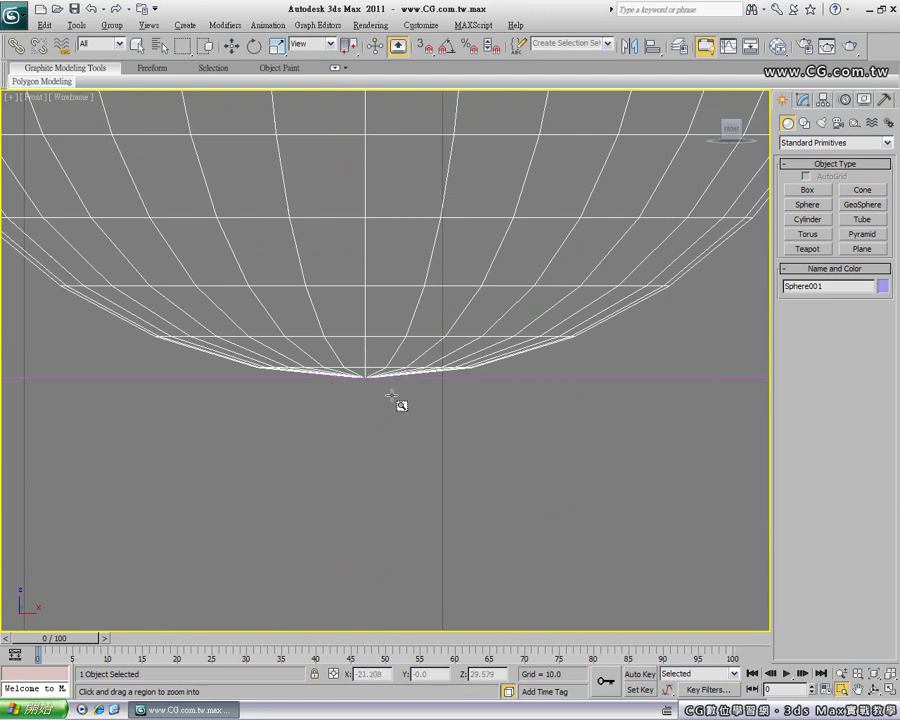
key(z)
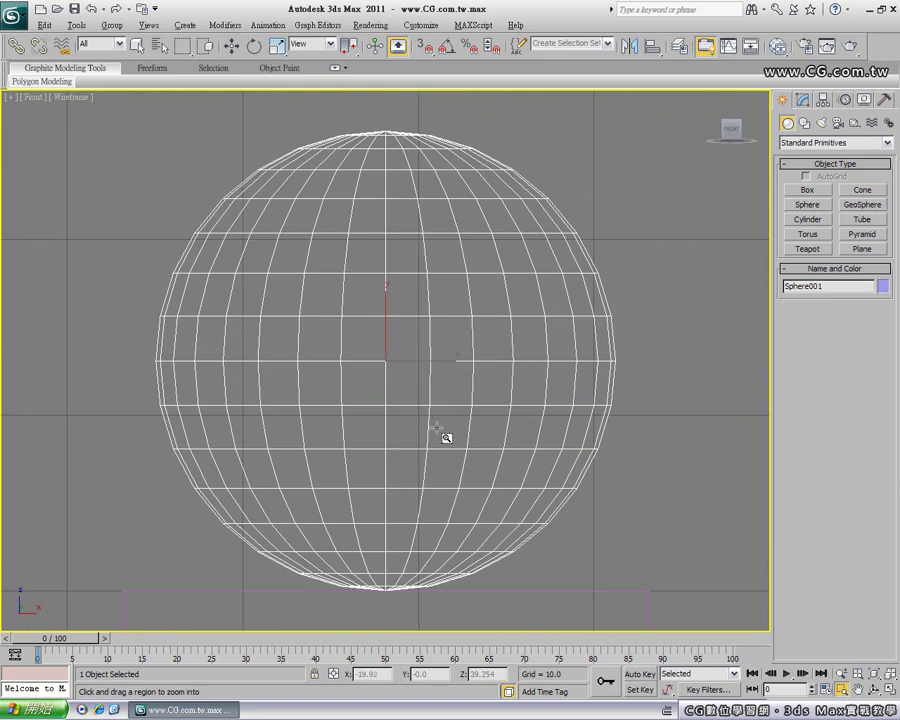
- Clear the selection, frame both objects in Front view, then select the sphere and cube together
click(230, 49)
click(168, 151)
key(z)
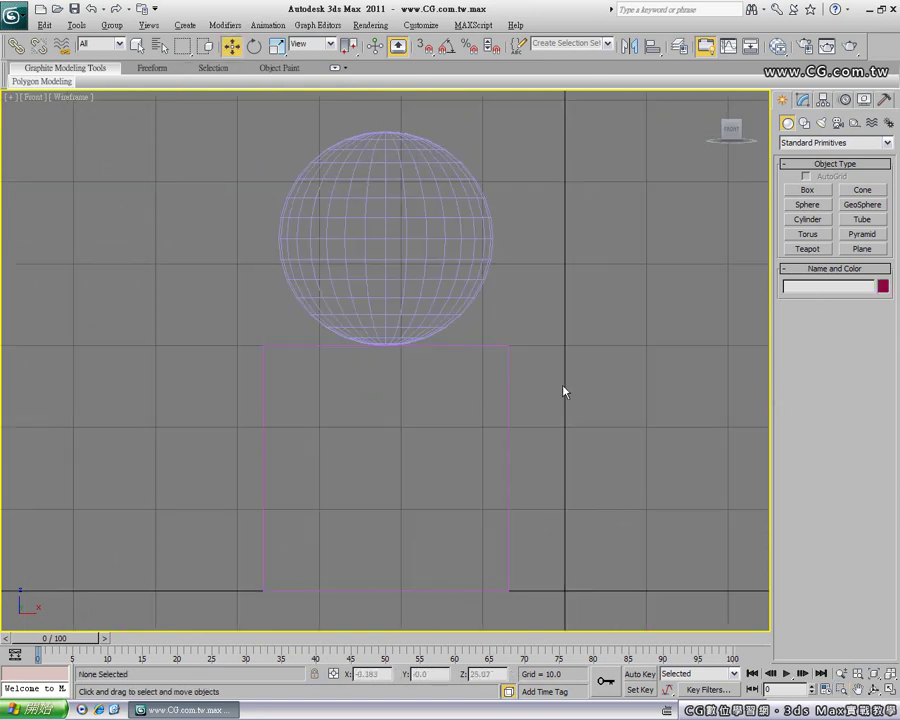
key(ctrl+a)
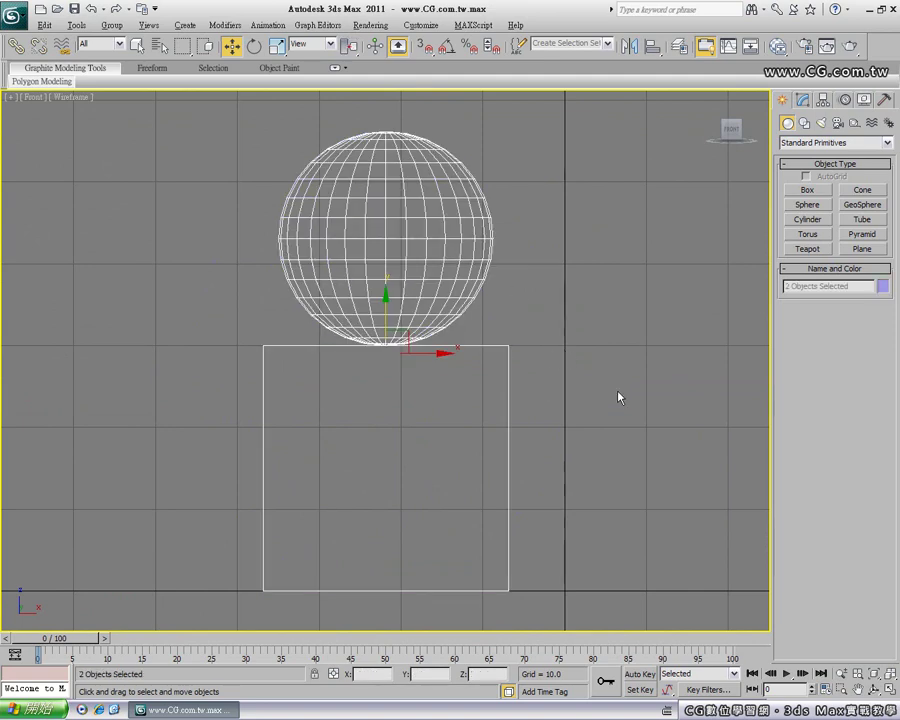